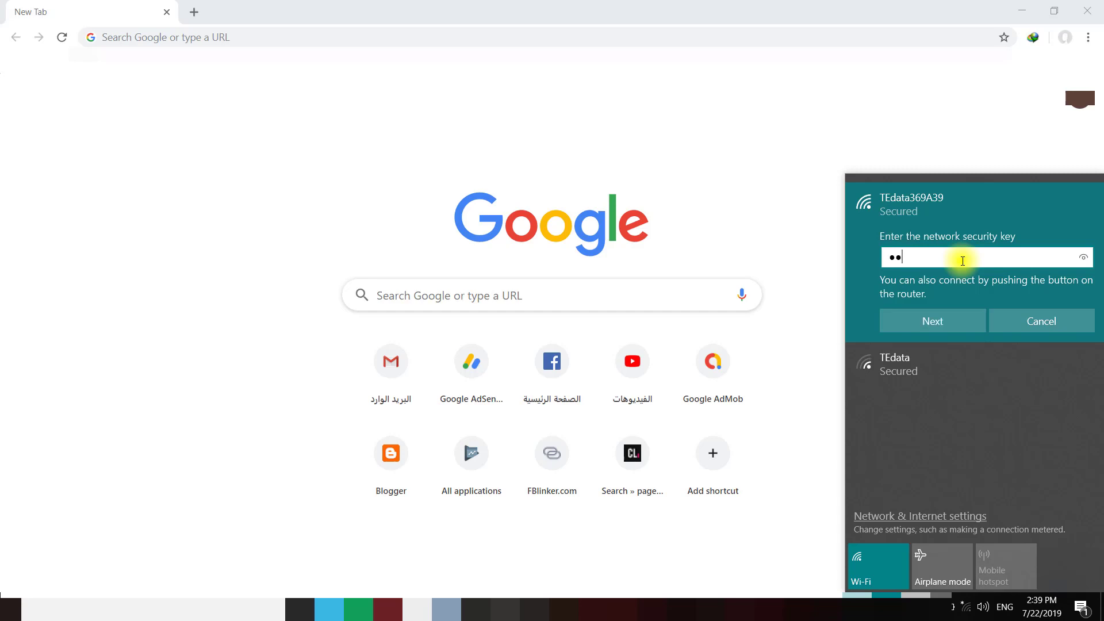
# Step: Join the PC to TEdata369A39 with its security key and close the Wi-Fi list
pyautogui.write('*****')
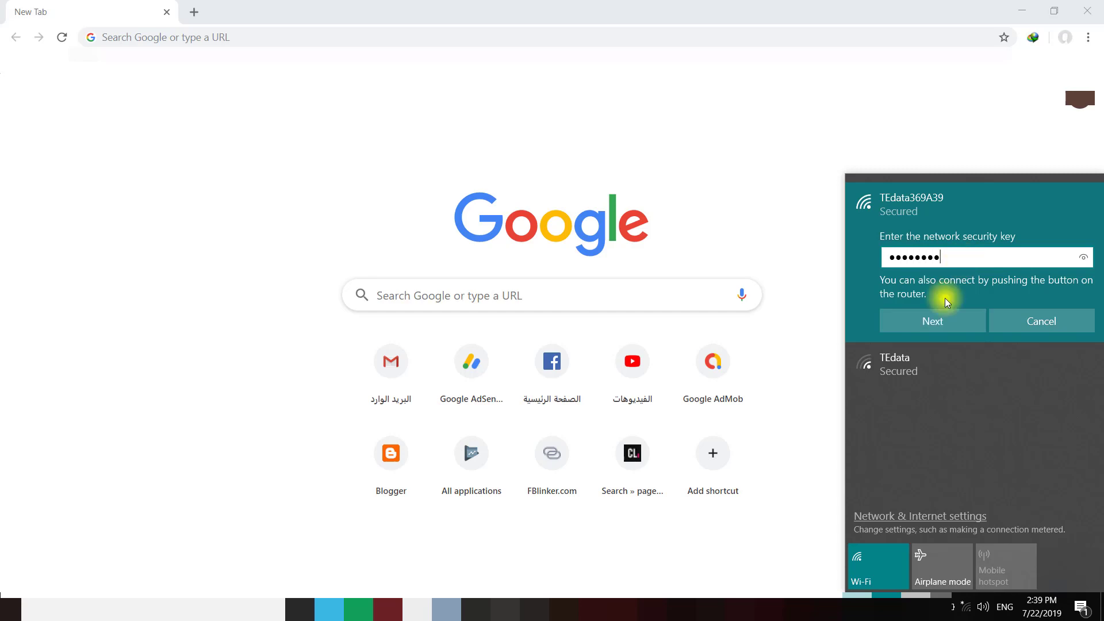
pyautogui.click(939, 320)
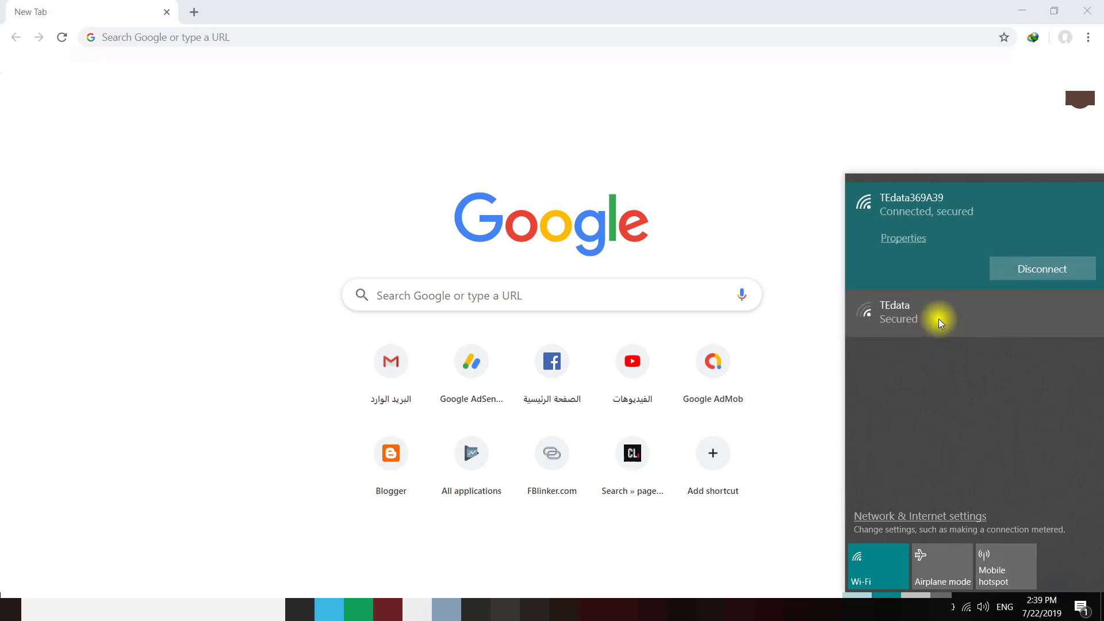
pyautogui.click(966, 606)
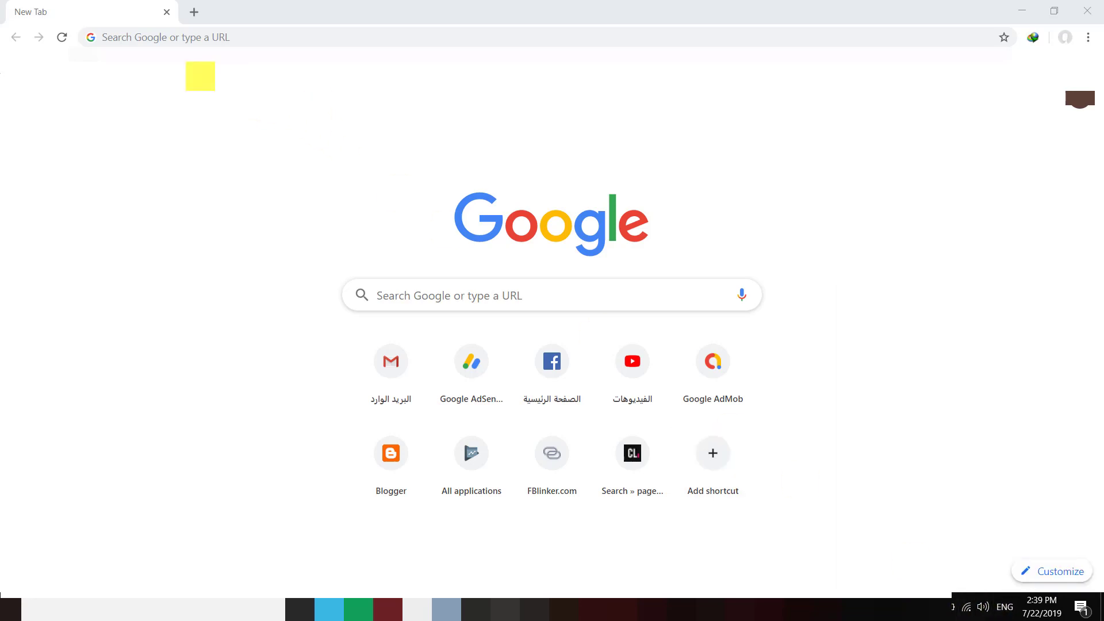
# Step: Load the router page at 192.168.1.1 in Chrome
pyautogui.click(243, 35)
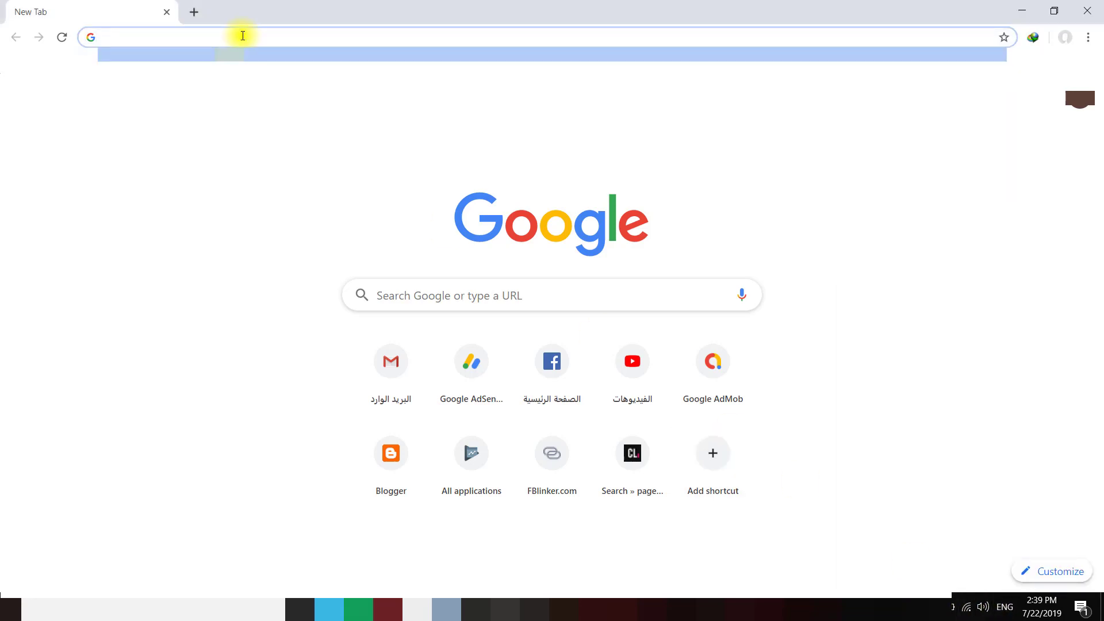
pyautogui.write('192')
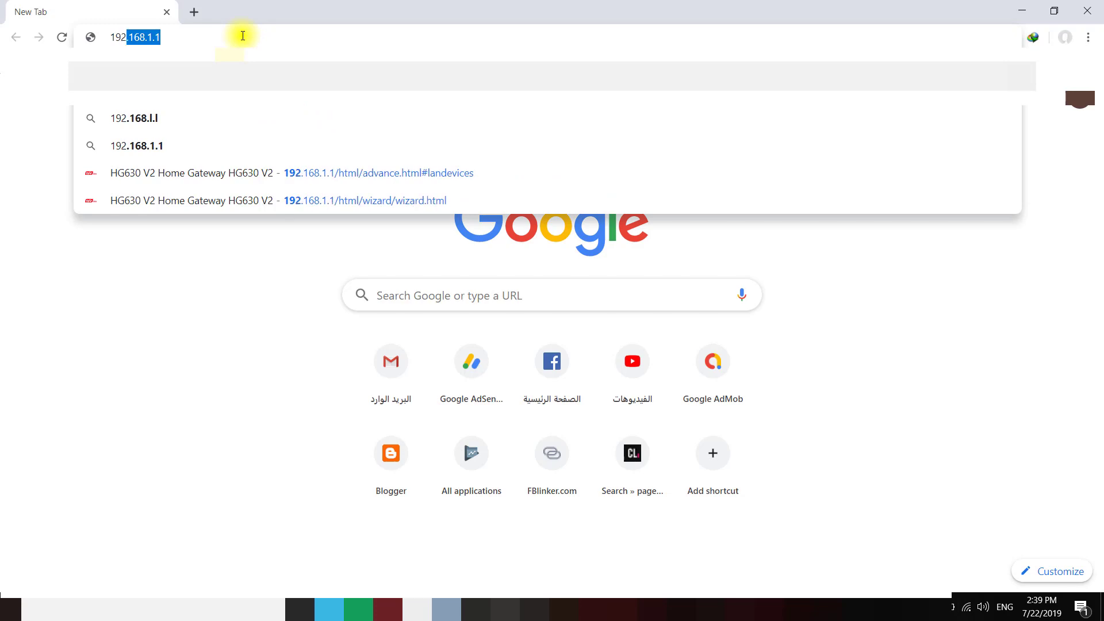
pyautogui.write('.16')
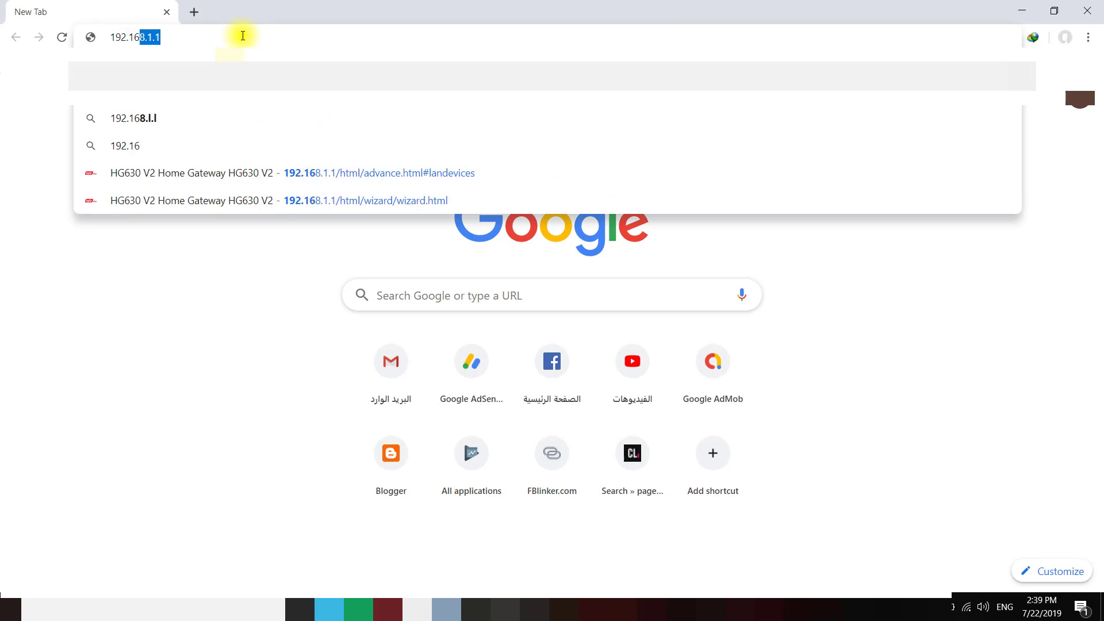
pyautogui.write('8.1.1')
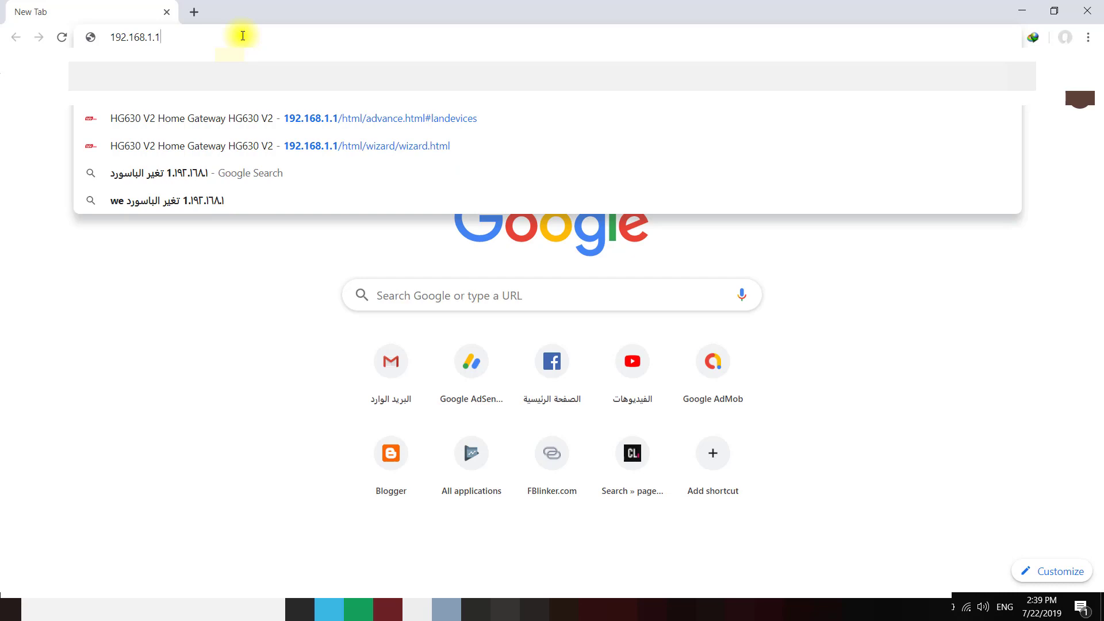
pyautogui.press('Return')
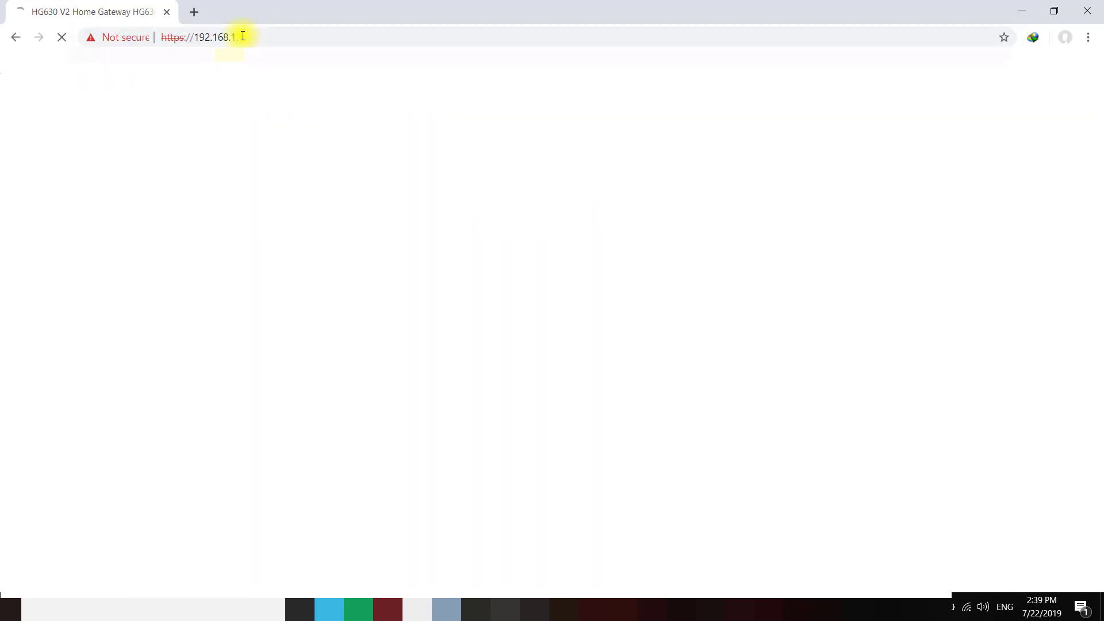
# Step: Log in with username admin and the router's admin password
pyautogui.click(519, 279)
pyautogui.write('admin')
pyautogui.click(523, 293)
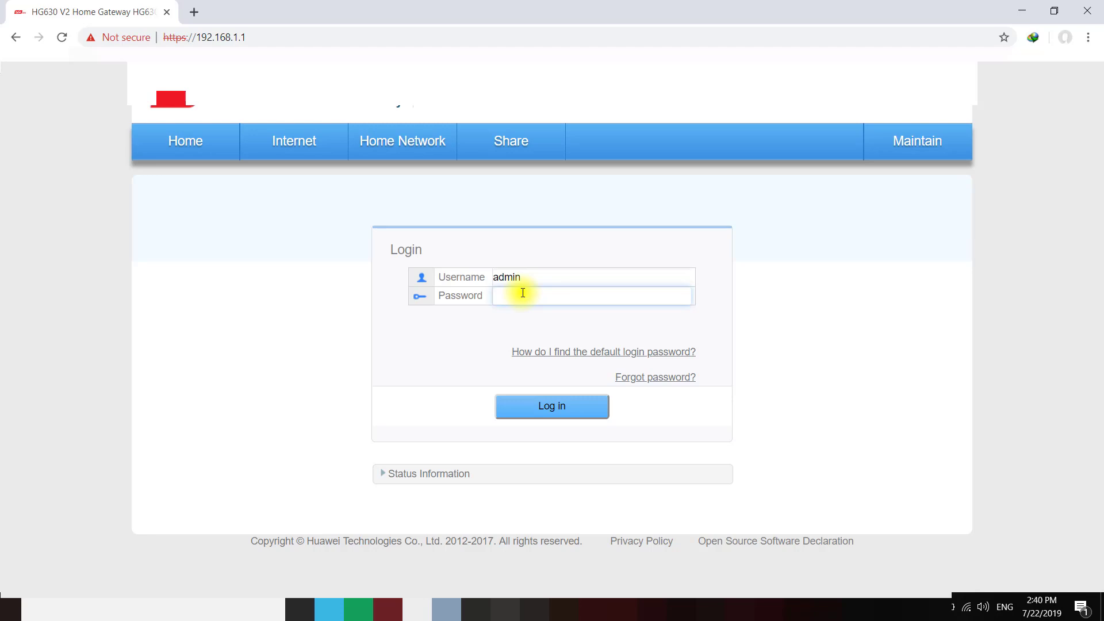
pyautogui.click(552, 409)
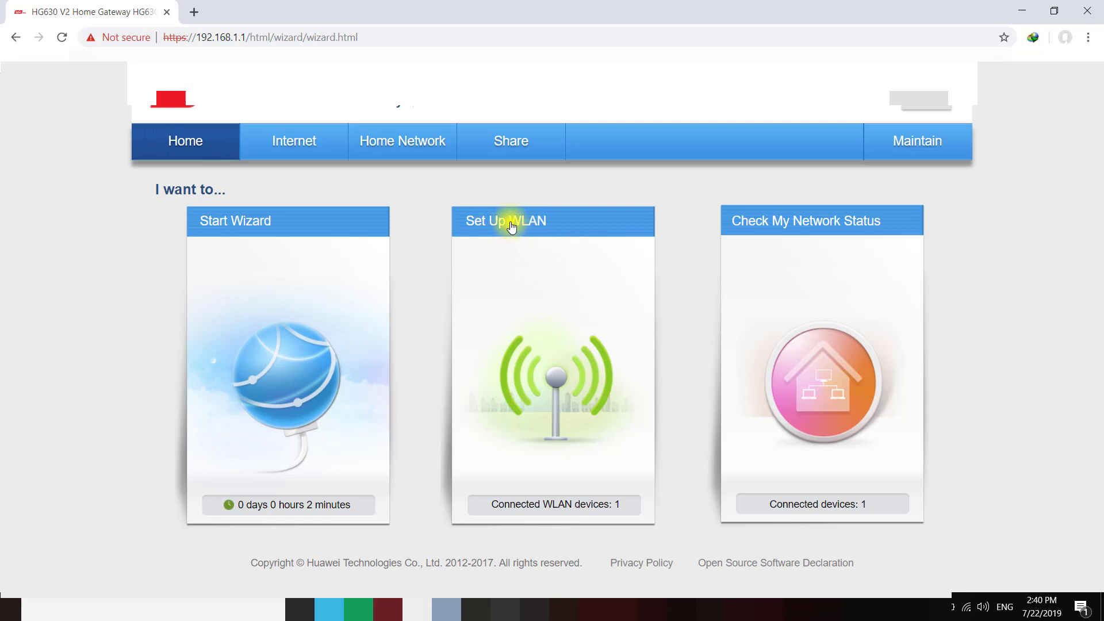
# Step: In Set Up WLAN, replace the Wi-Fi network name with PATRICK
pyautogui.click(512, 227)
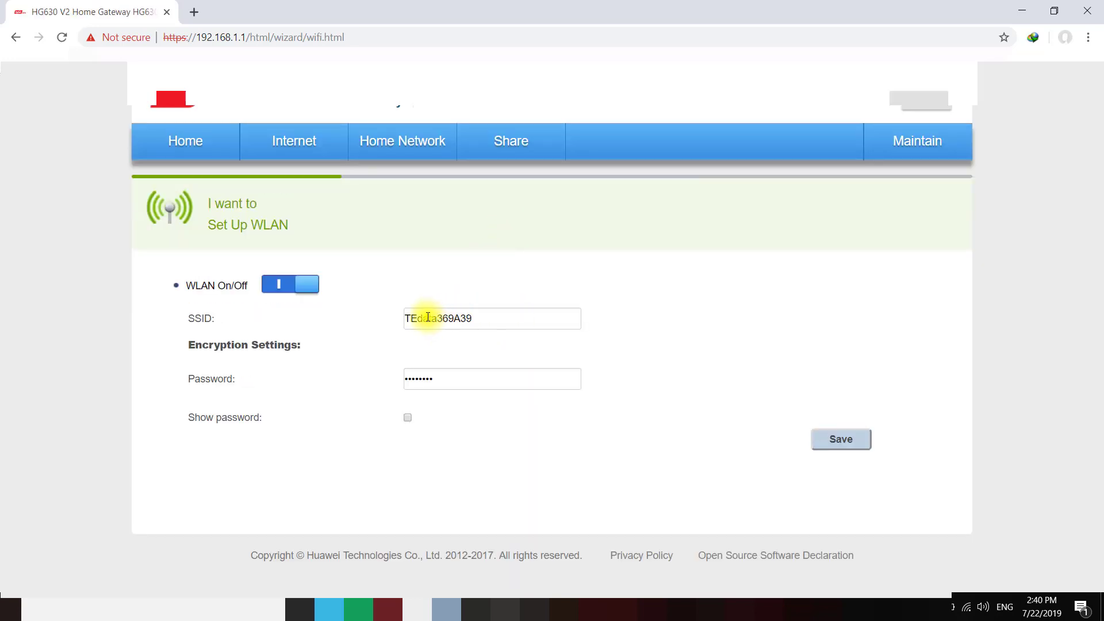
pyautogui.click(432, 380)
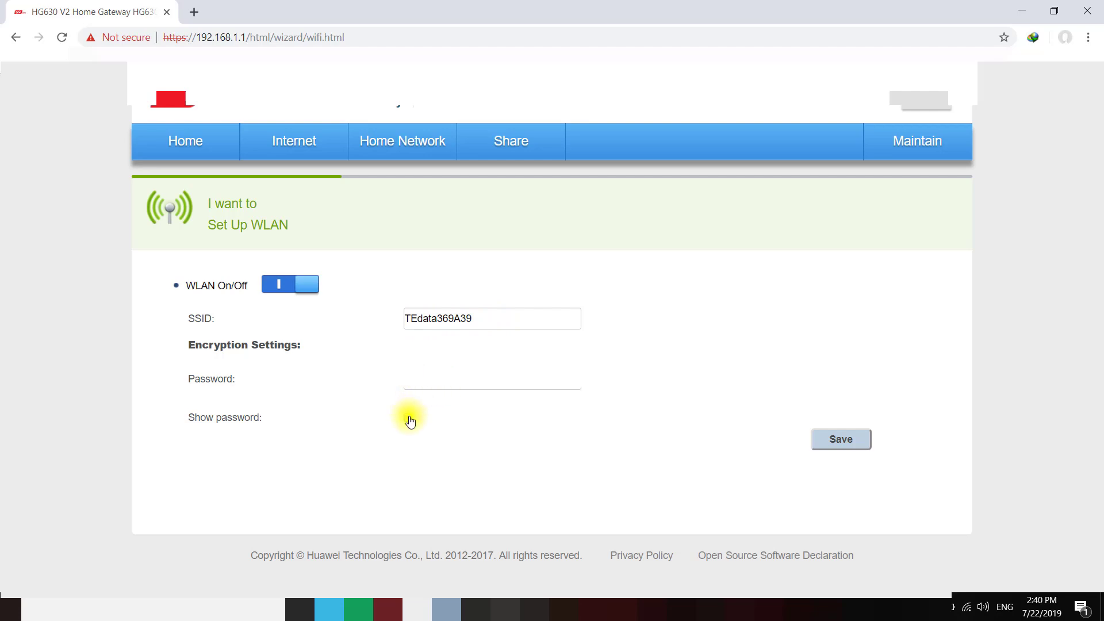
pyautogui.click(445, 322)
pyautogui.doubleClick(445, 322)
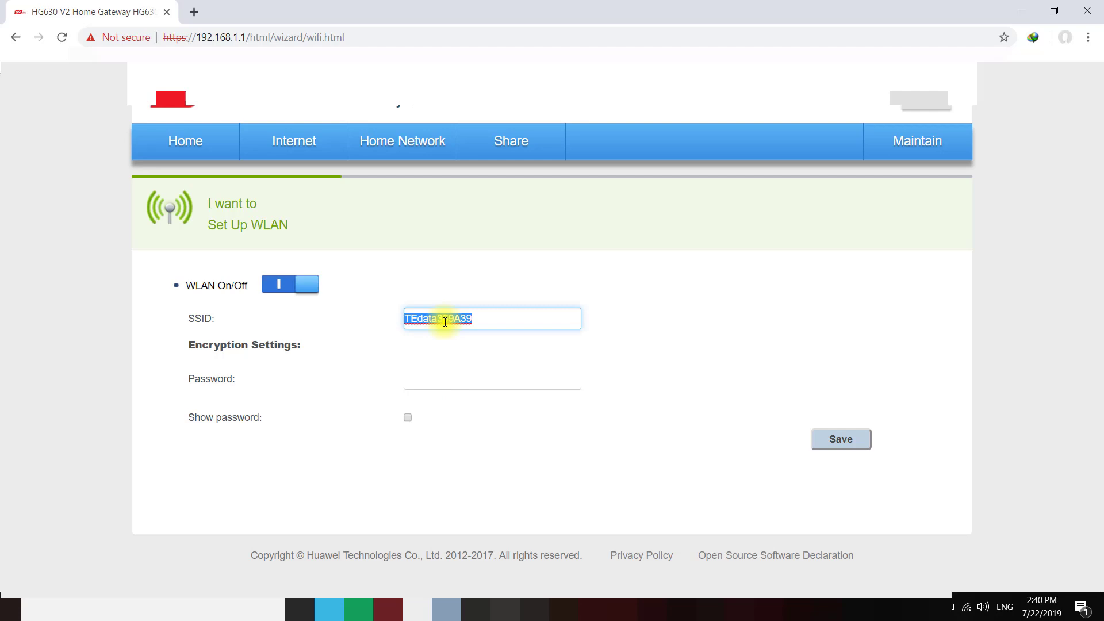
pyautogui.write('PATRI')
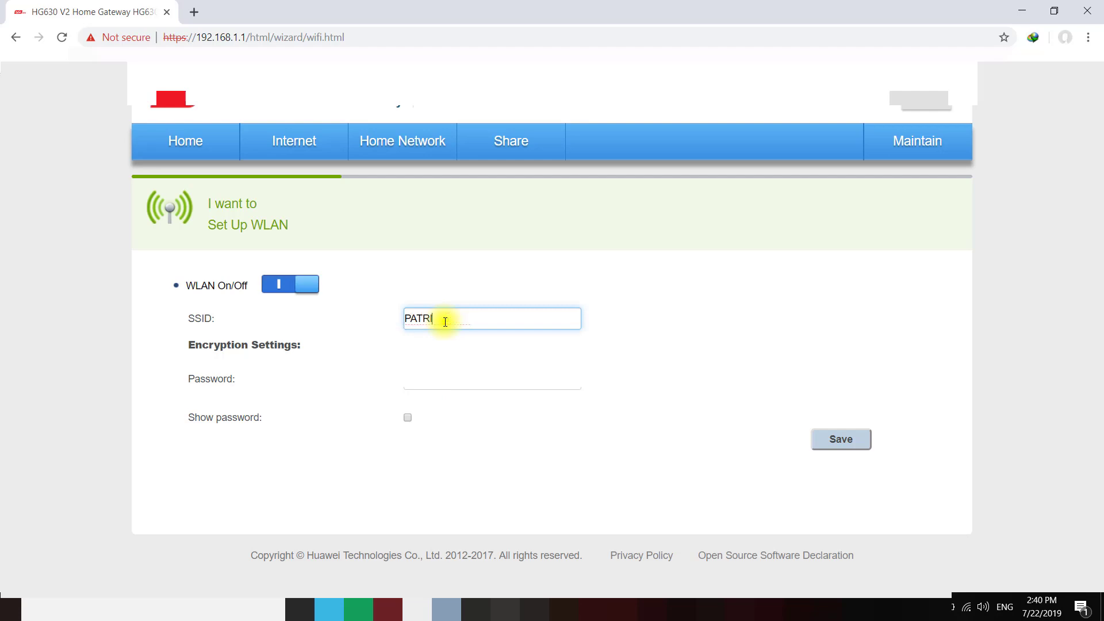
pyautogui.write('CK')
# Step: Enter a new Wi-Fi password and save the WLAN settings
pyautogui.click(423, 377)
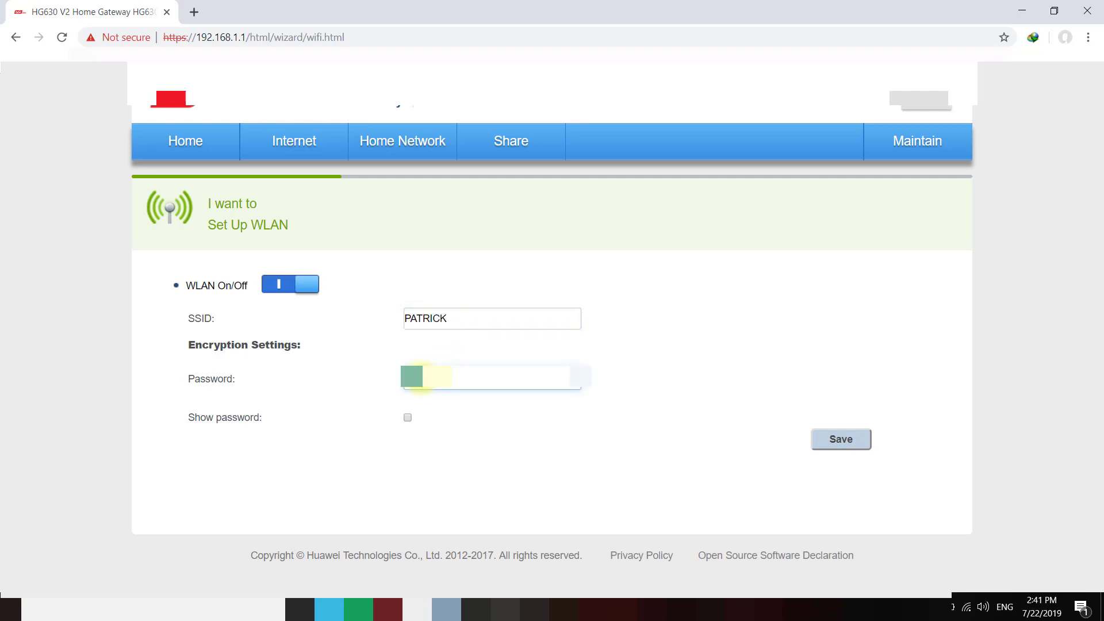
pyautogui.click(419, 377)
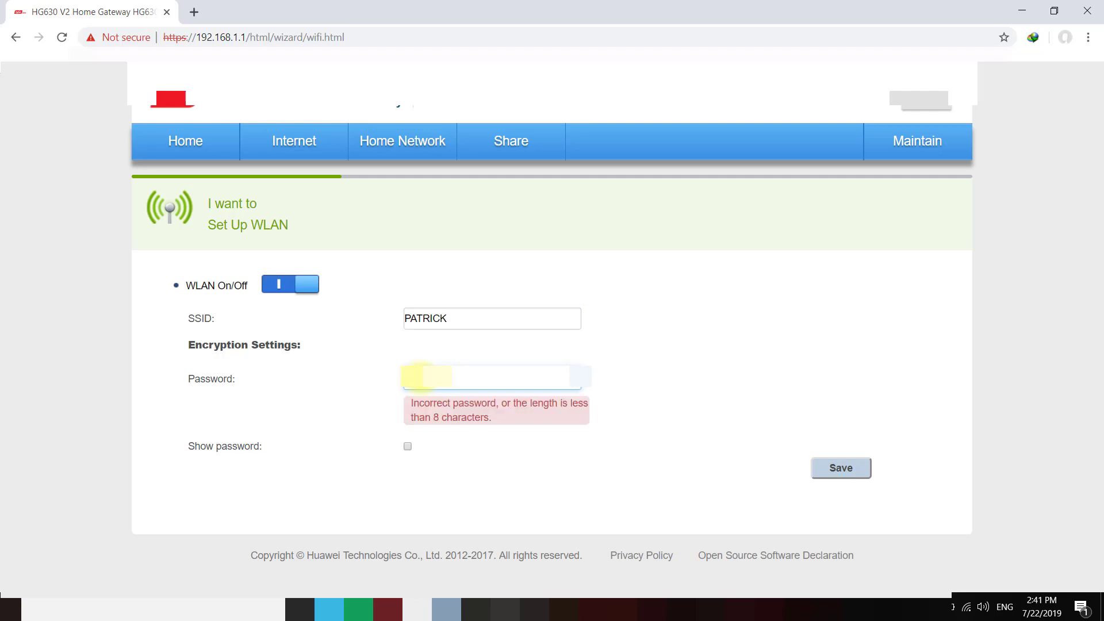
pyautogui.hotkey('ctrl', 'v')
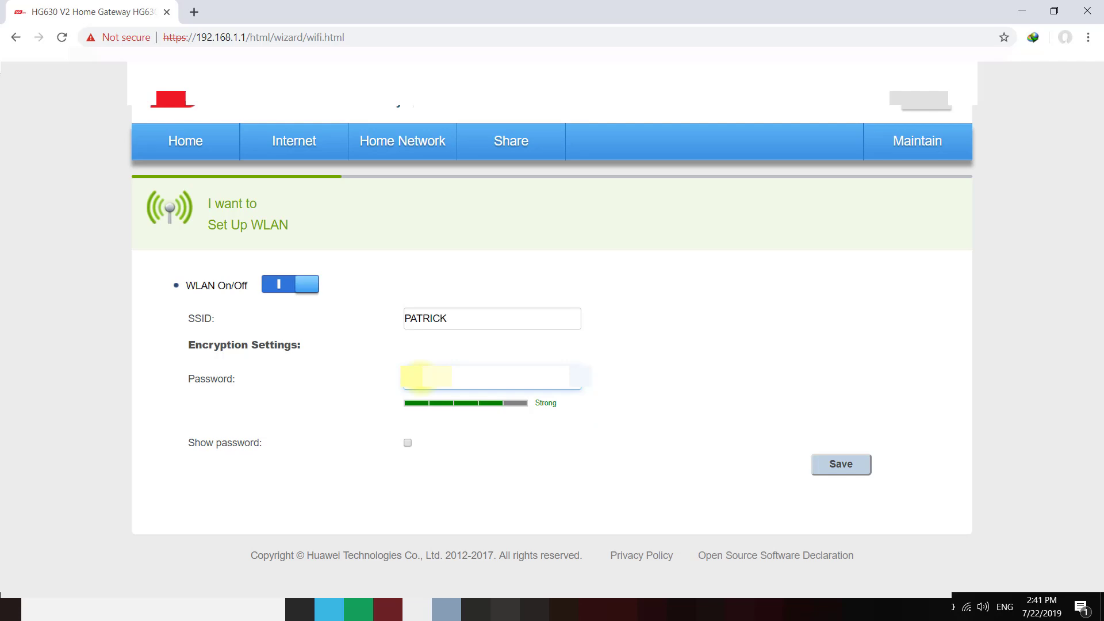
pyautogui.hotkey('ctrl', 'z')
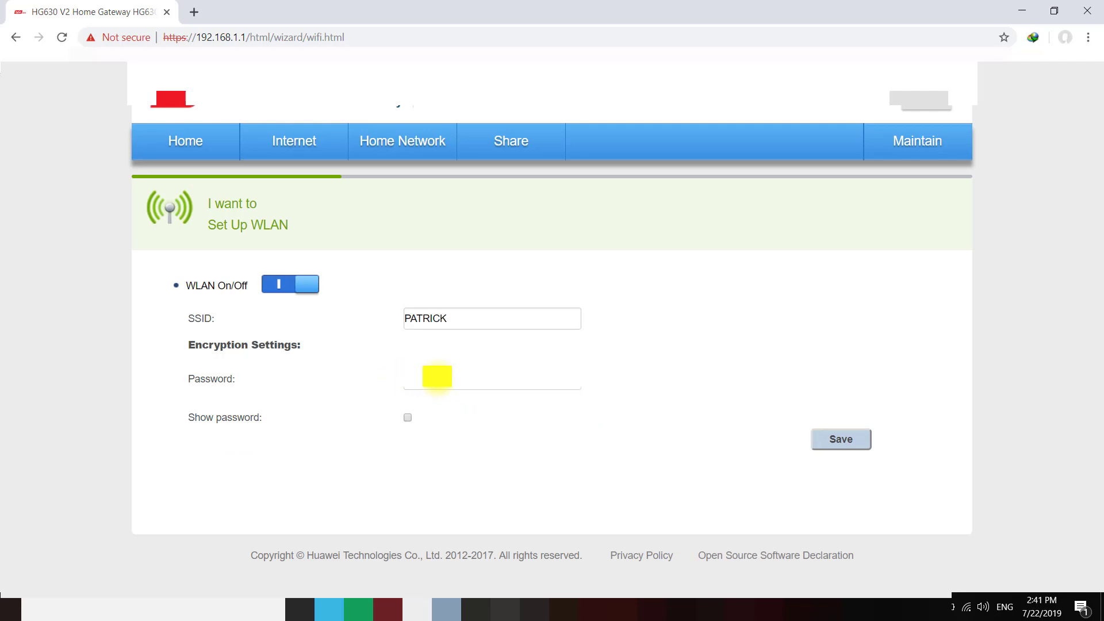
pyautogui.click(411, 376)
pyautogui.click(842, 448)
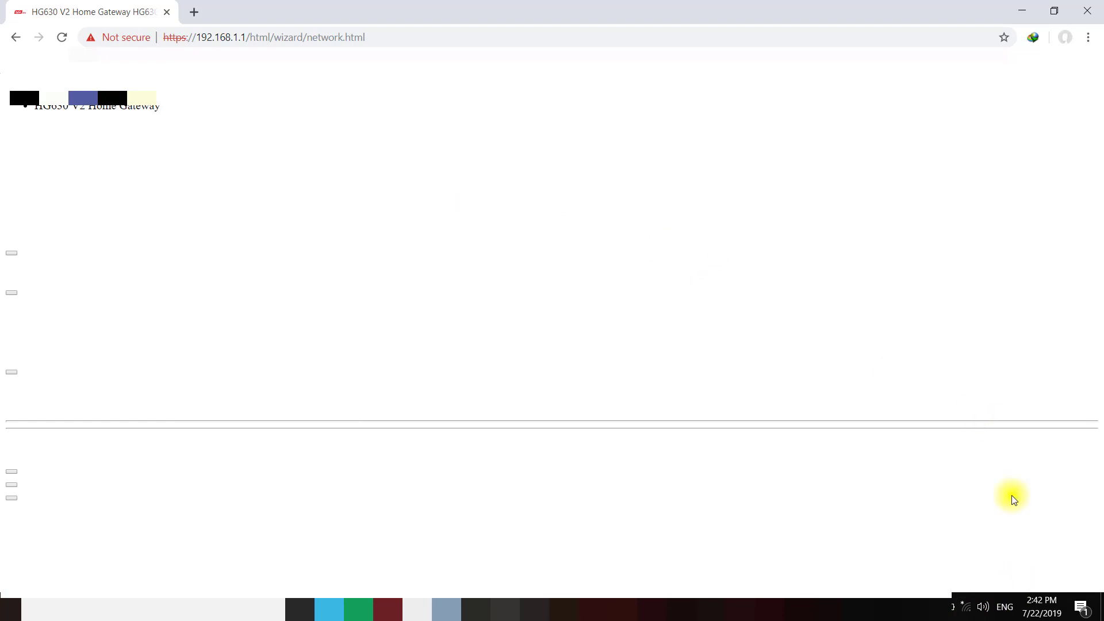
# Step: Connect the PC to PATRICK with its new key and reload the router page
pyautogui.click(971, 607)
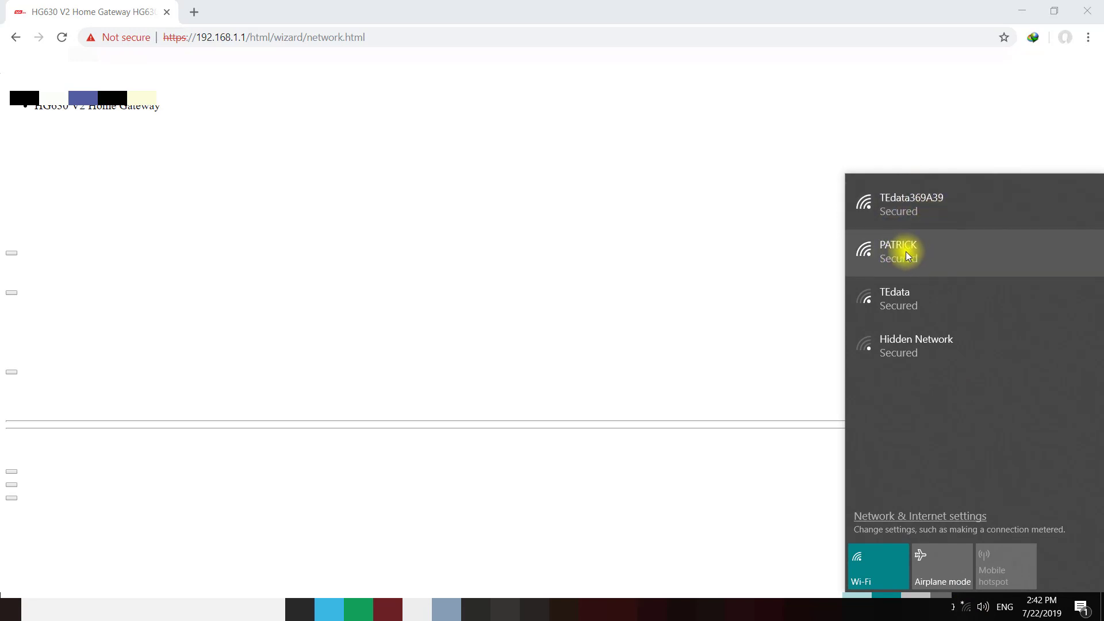
pyautogui.click(907, 256)
pyautogui.click(1009, 311)
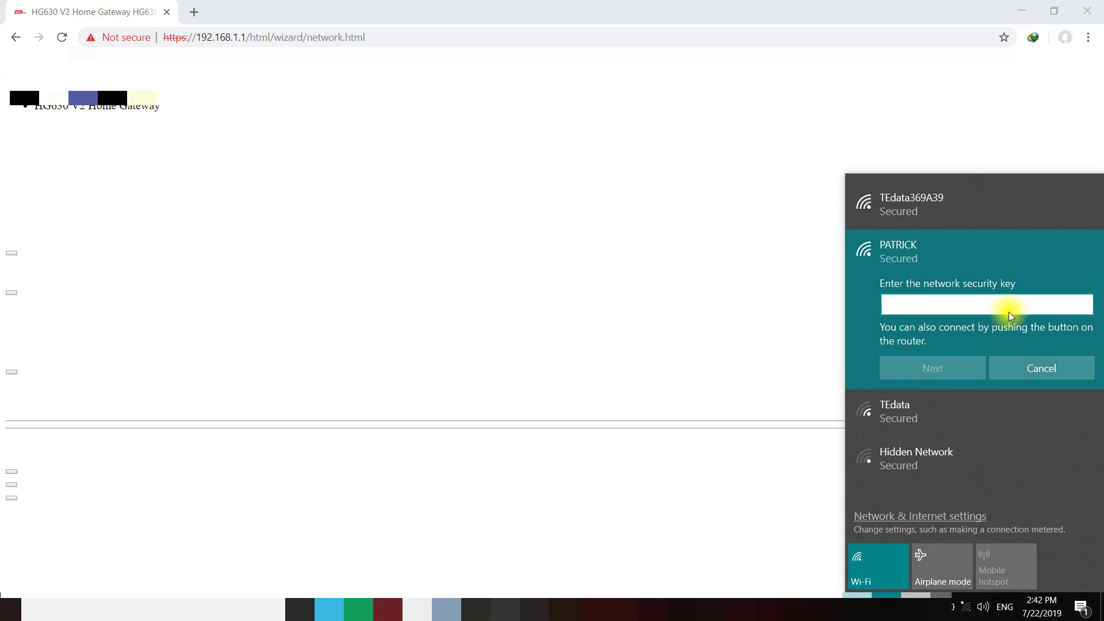
pyautogui.write('••••••••••••')
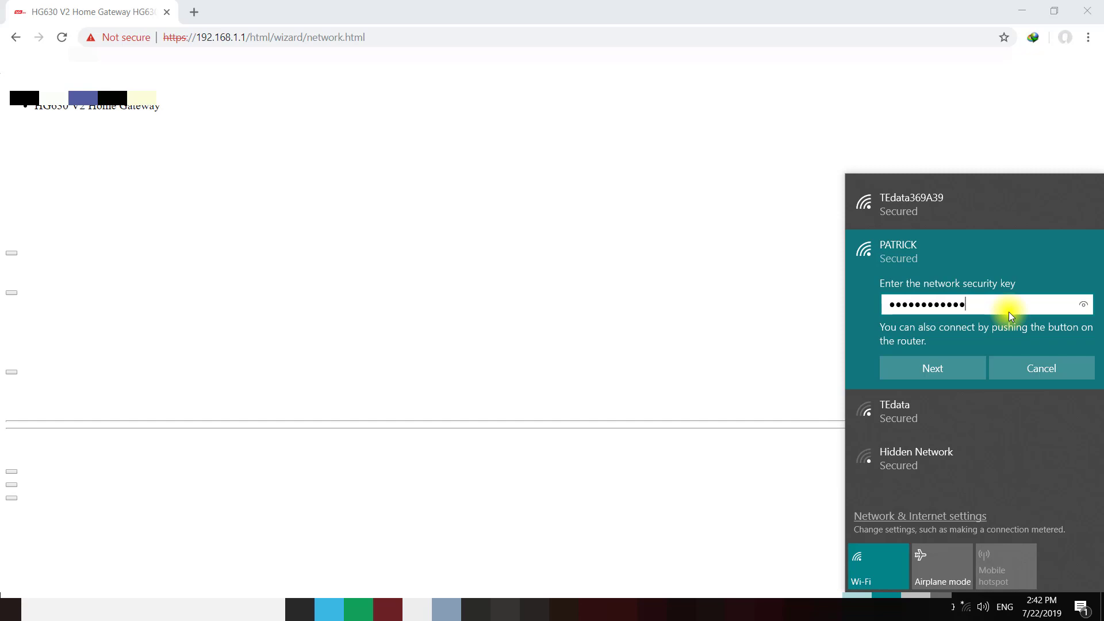
pyautogui.click(957, 366)
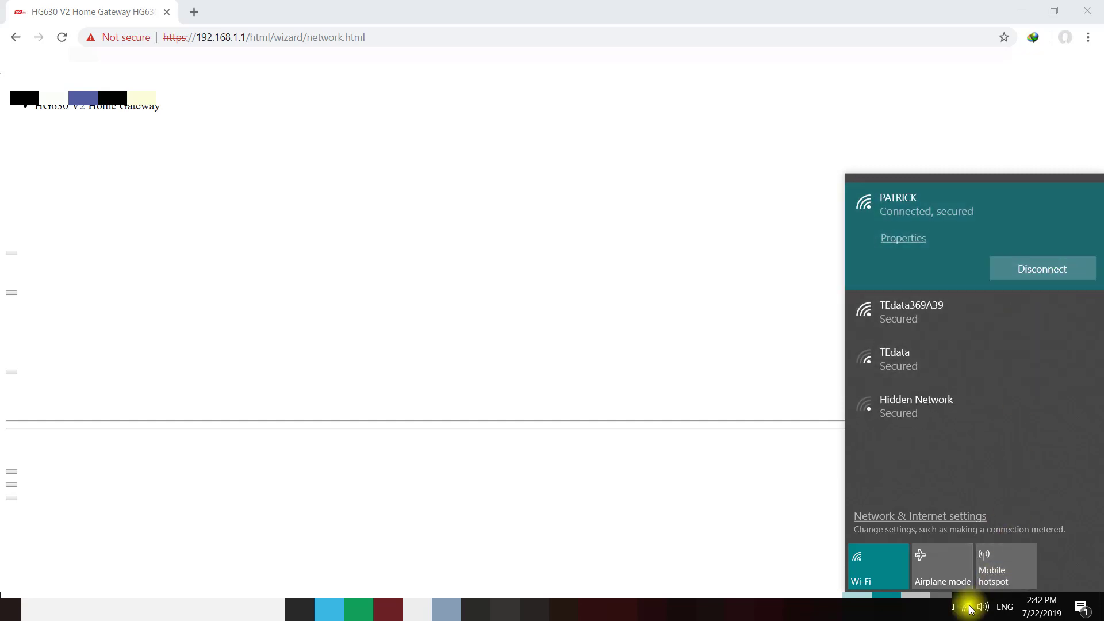
pyautogui.click(59, 39)
# Step: Sign back in to the router as admin with the admin password
pyautogui.click(552, 275)
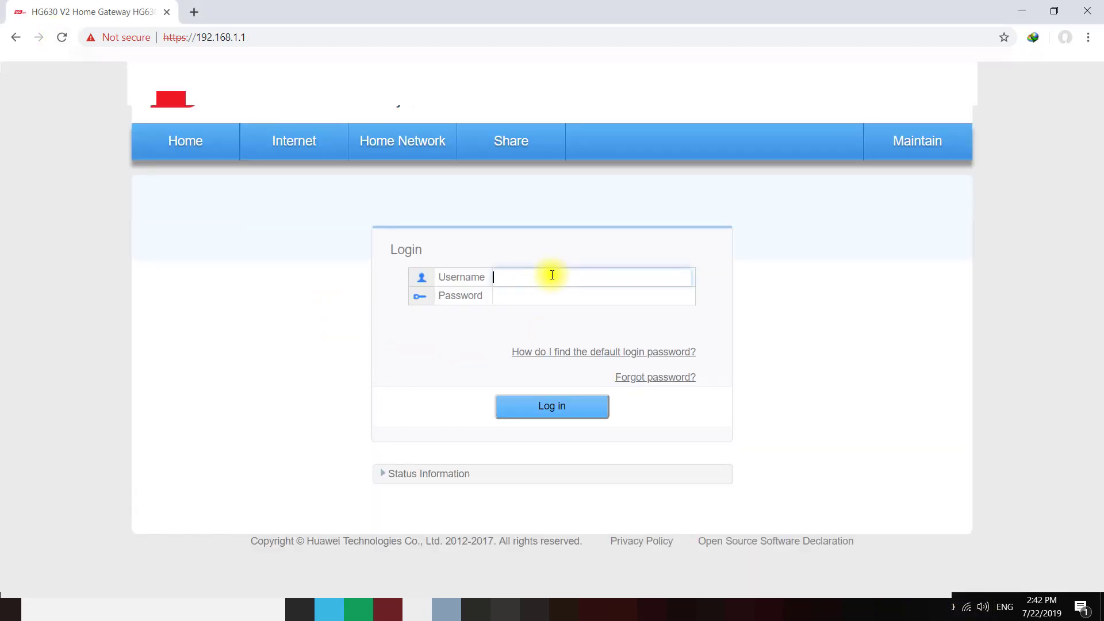
pyautogui.write('admin')
pyautogui.click(552, 296)
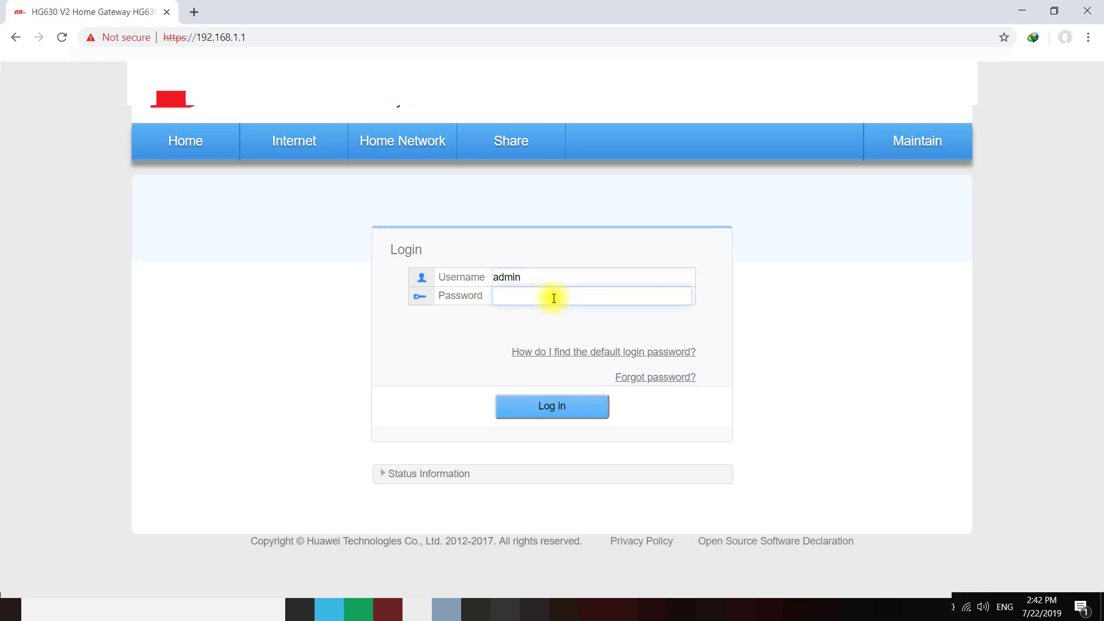
pyautogui.click(554, 405)
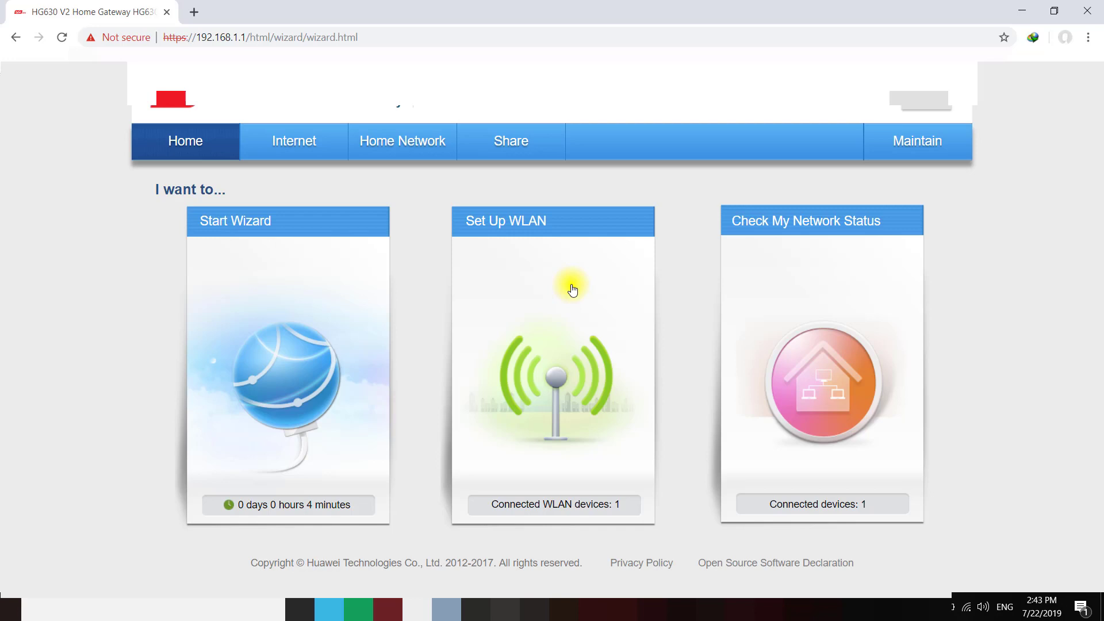
# Step: Go to Home Network > WLAN Settings, where WLAN 2.4 GHz is enabled
pyautogui.click(397, 142)
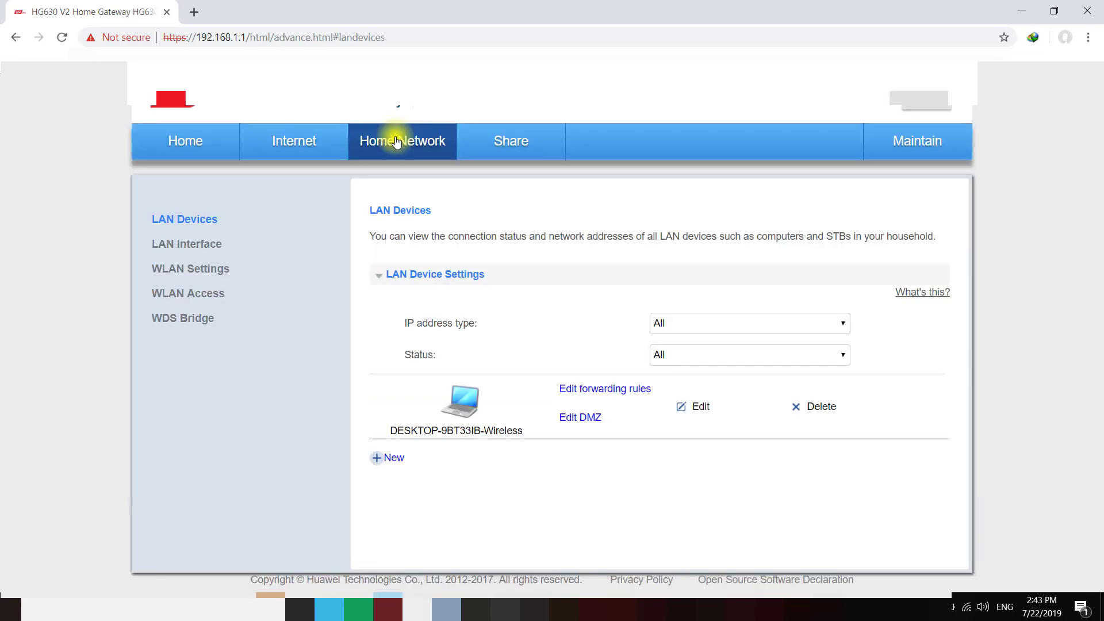
pyautogui.moveTo(462, 412)
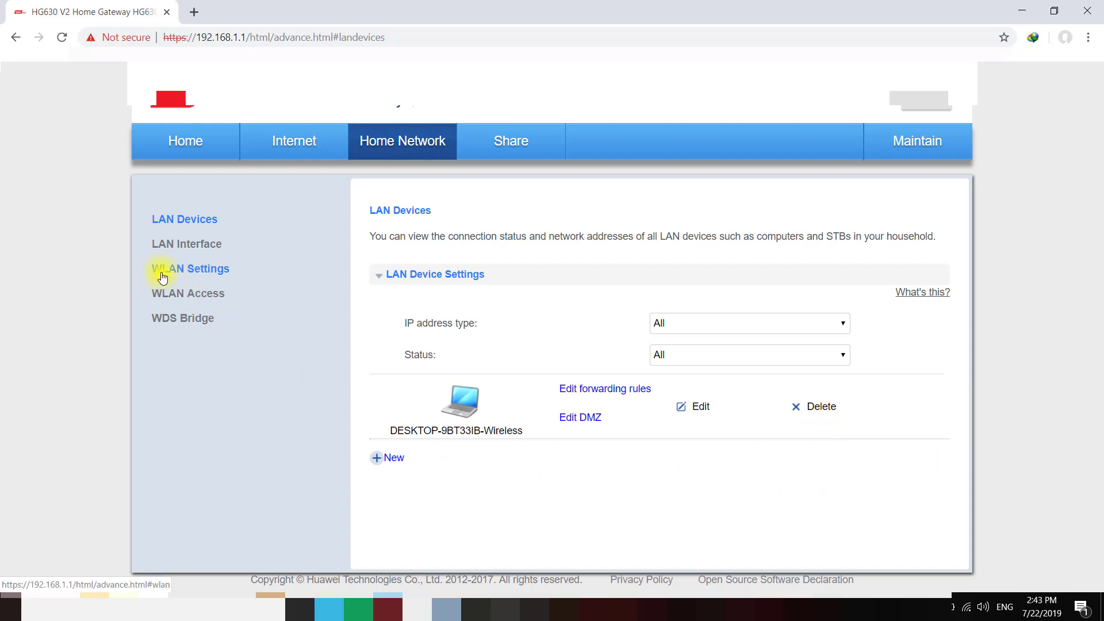
pyautogui.click(204, 276)
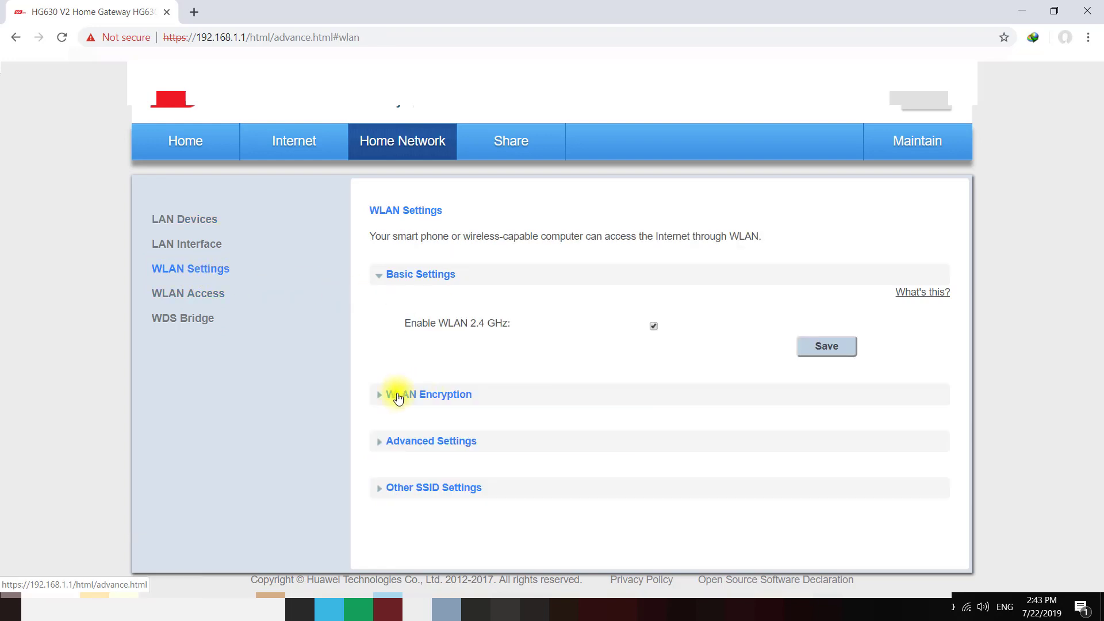
# Step: Under WLAN Encryption, review Maximum Clients (32) and the key, then enable Hide broadcast
pyautogui.click(412, 395)
pyautogui.scroll(-3, 562, 389)
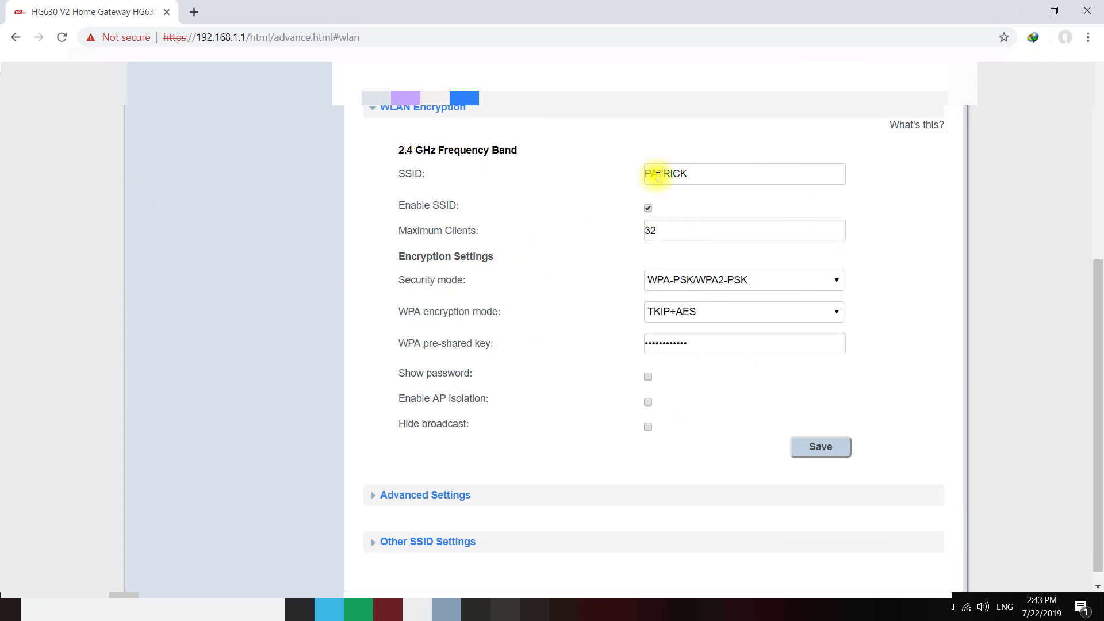
pyautogui.moveTo(668, 232); pyautogui.dragTo(635, 234)
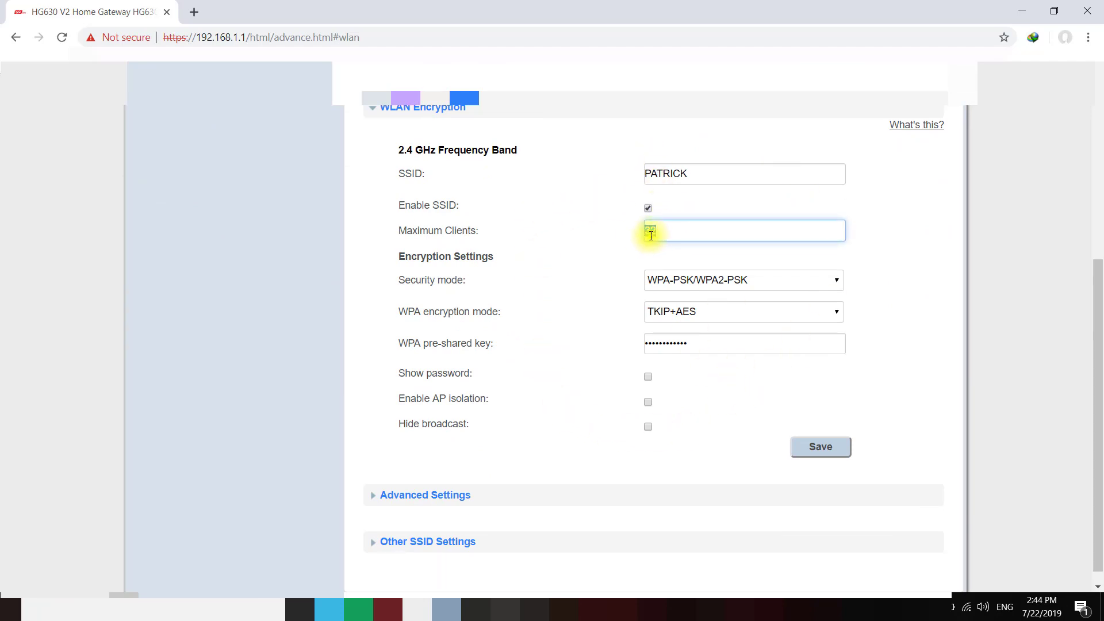
pyautogui.click(664, 232)
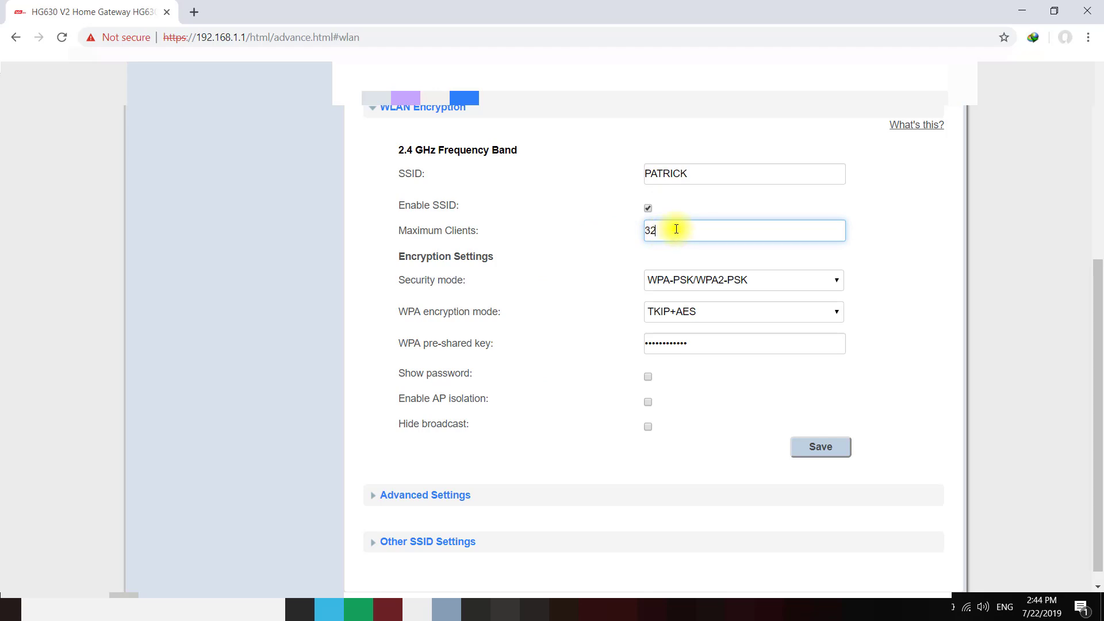
pyautogui.moveTo(665, 230); pyautogui.dragTo(636, 230)
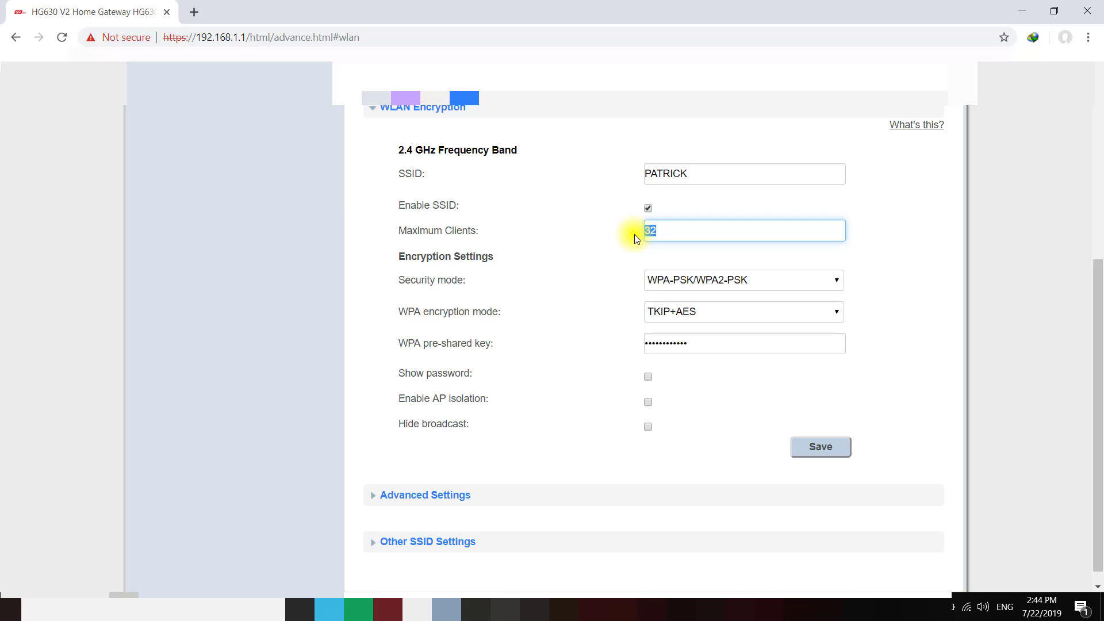
pyautogui.click(668, 343)
pyautogui.click(661, 214)
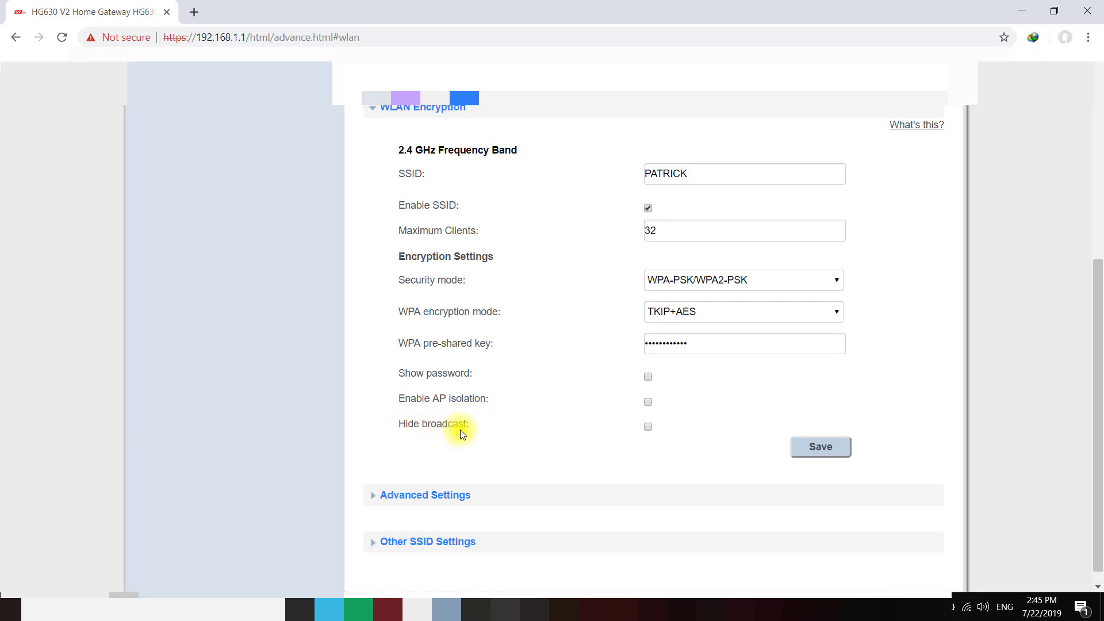
pyautogui.click(647, 429)
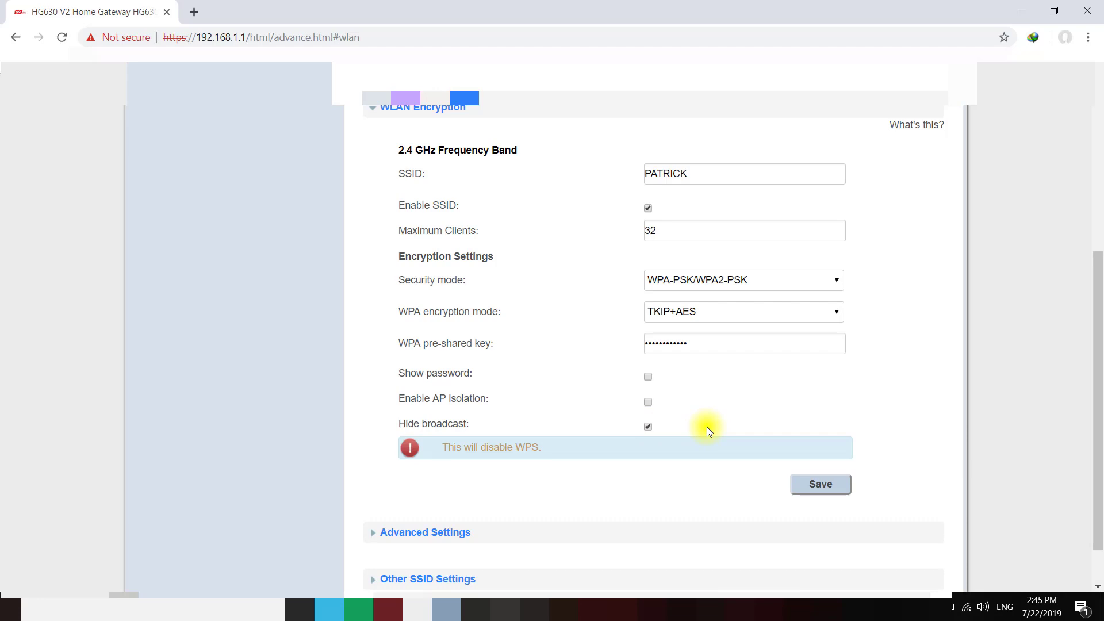
# Step: Save the WLAN Encryption settings so the hidden PATRICK network takes effect
pyautogui.click(811, 492)
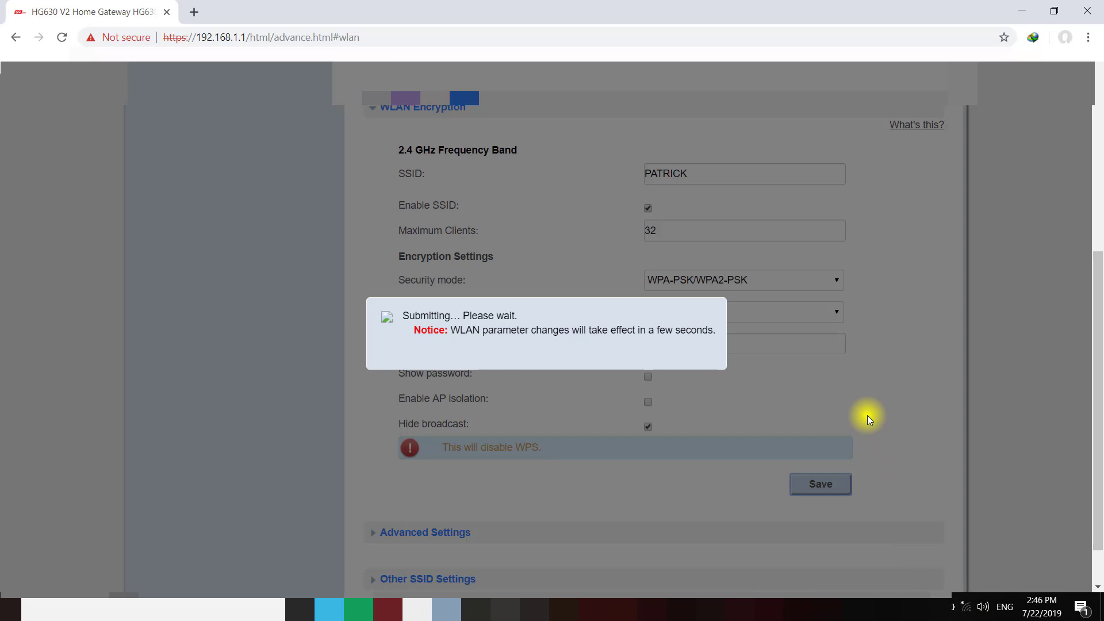
pyautogui.click(971, 607)
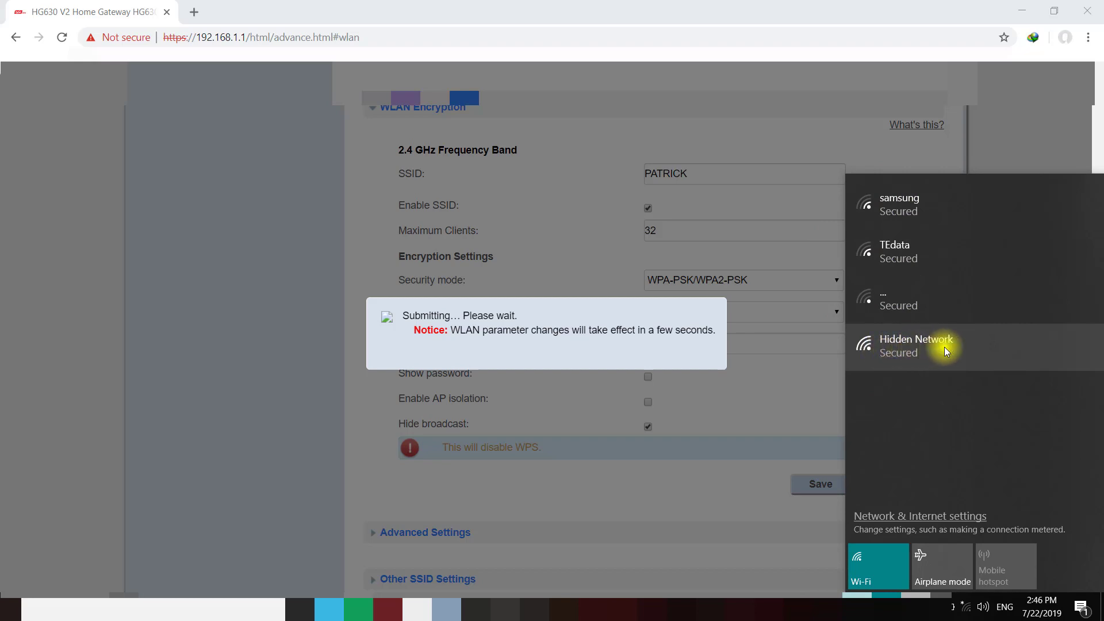
# Step: Join the hidden network PATRICK with its security key, allow discovery, and close the flyout
pyautogui.click(918, 346)
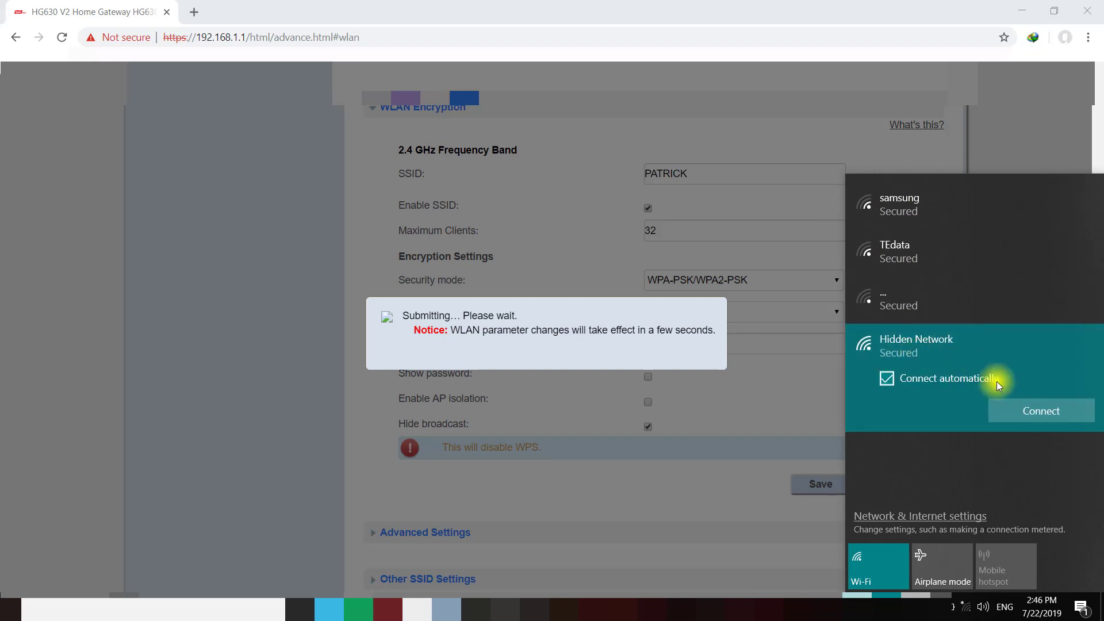
pyautogui.click(1029, 408)
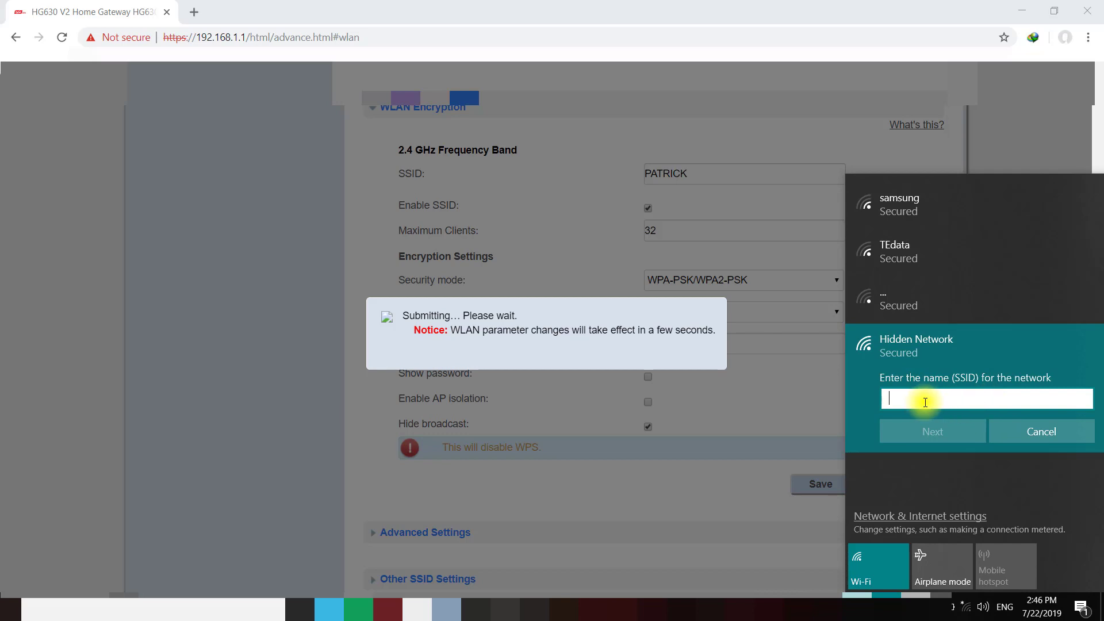
pyautogui.write('PATRICK')
pyautogui.click(936, 435)
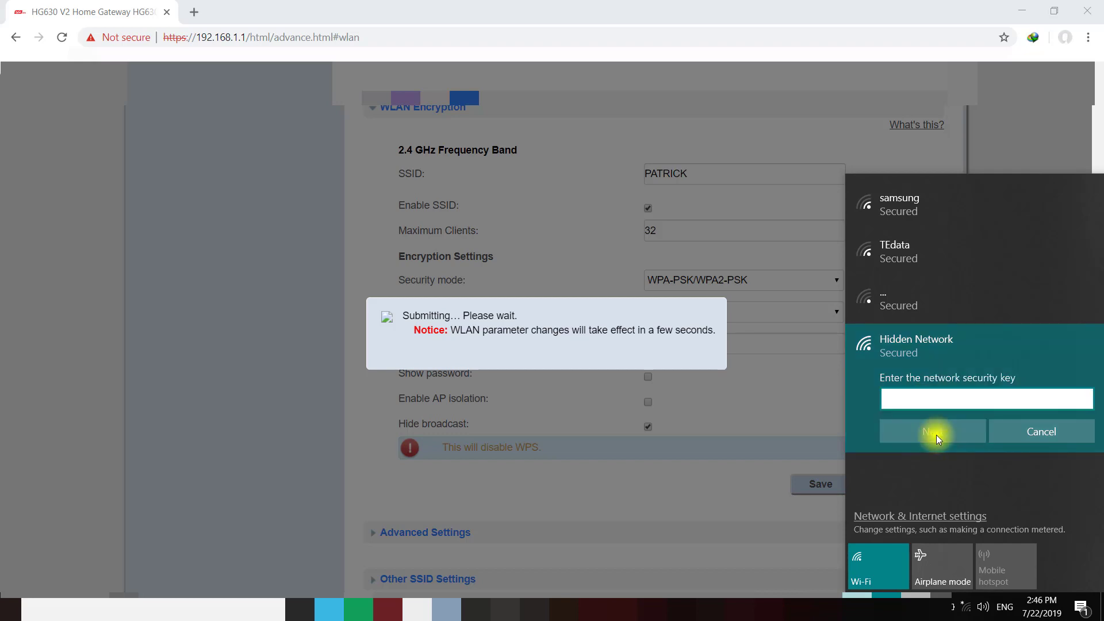
pyautogui.write('************')
pyautogui.click(936, 435)
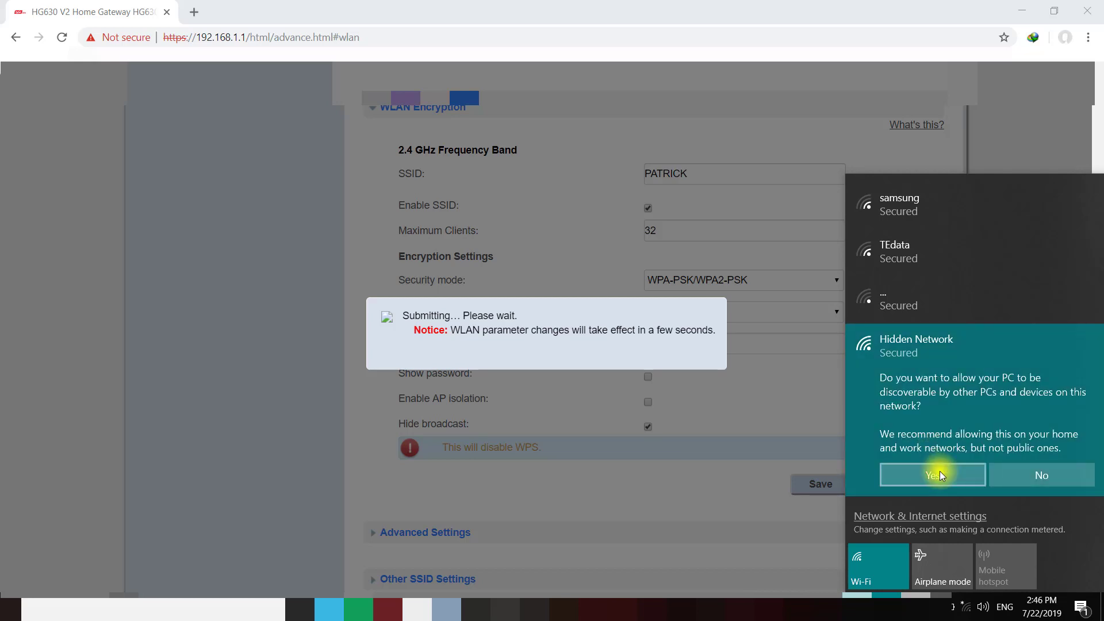
pyautogui.click(939, 475)
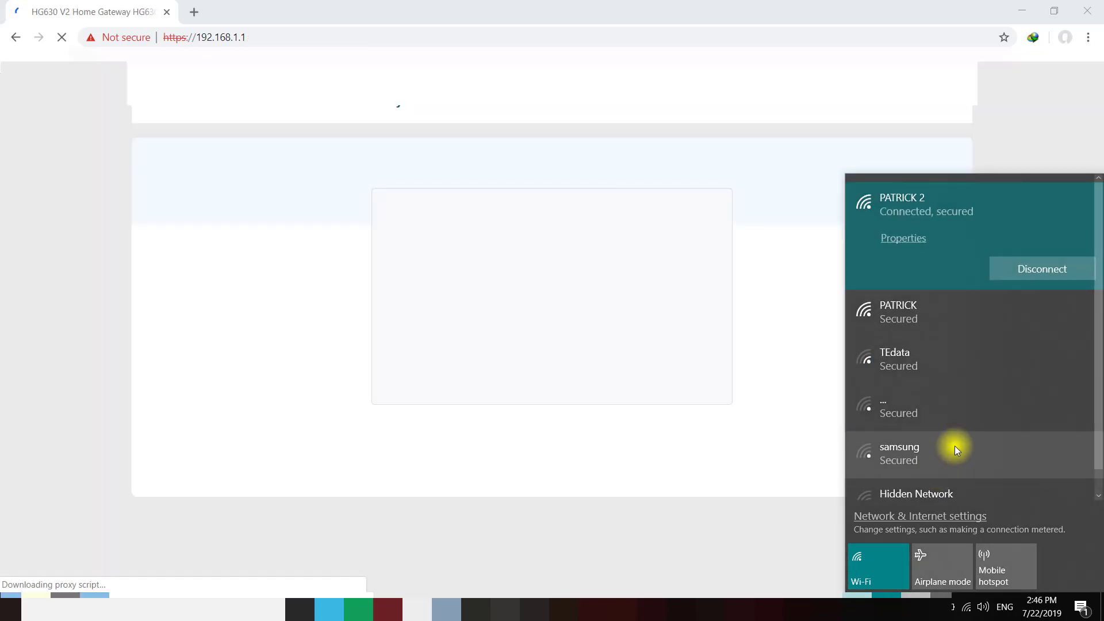
pyautogui.click(1037, 121)
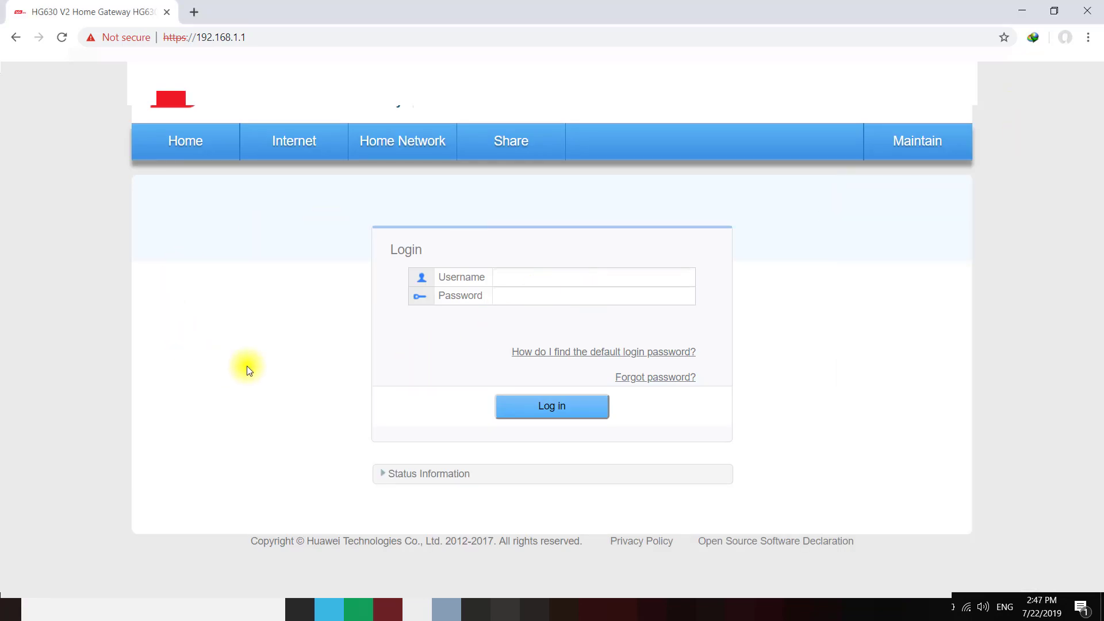
# Step: Log in to the router again with username admin and the admin password
pyautogui.click(510, 281)
pyautogui.write('admin')
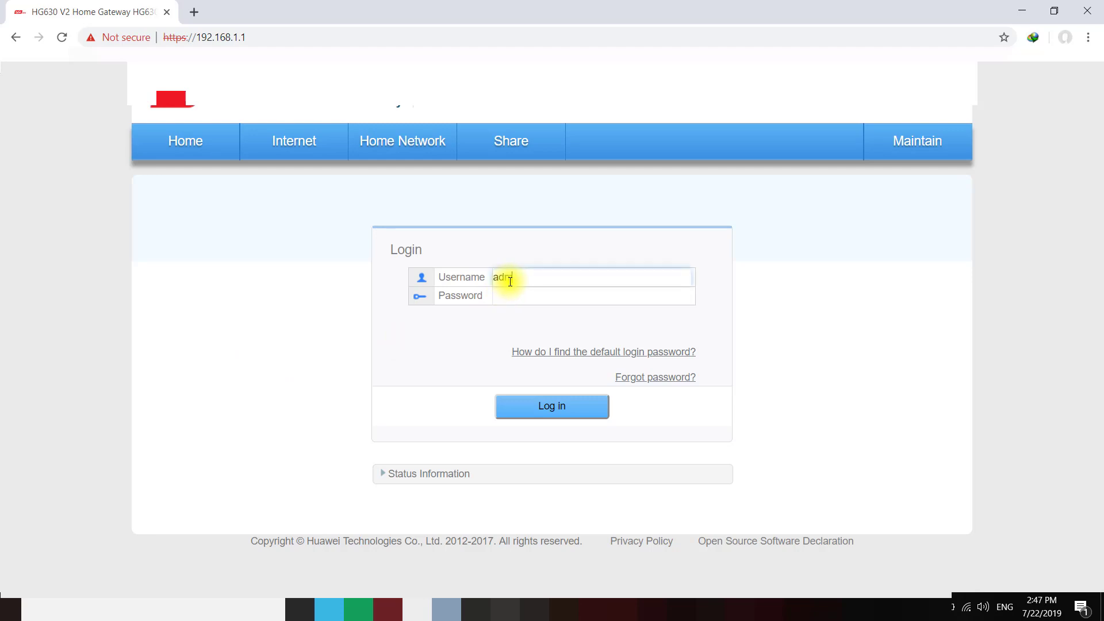
pyautogui.click(521, 295)
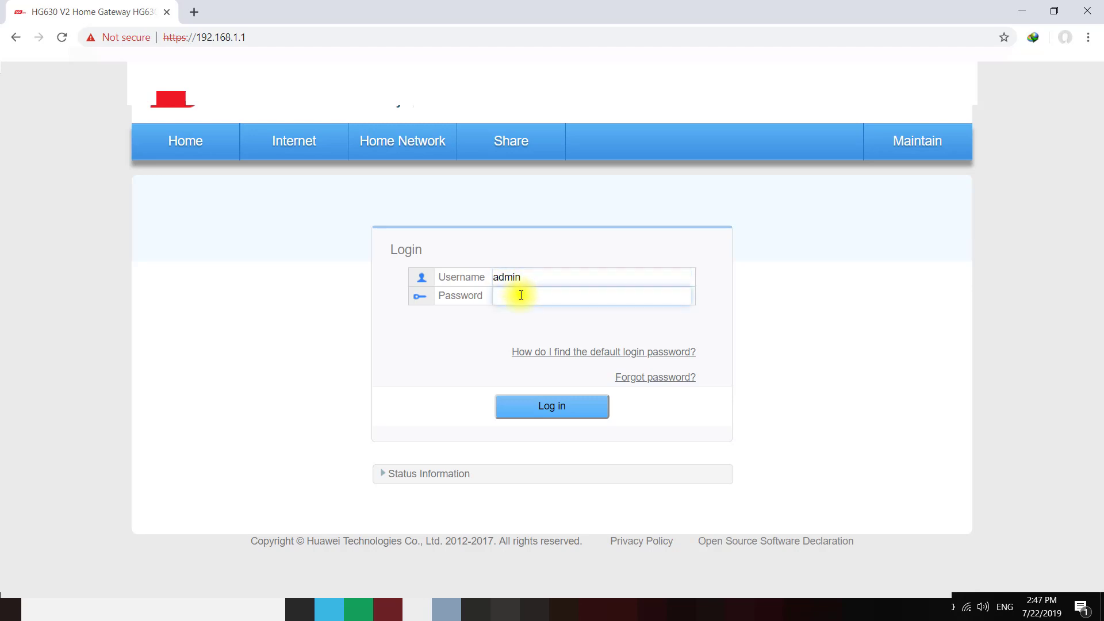
pyautogui.click(555, 402)
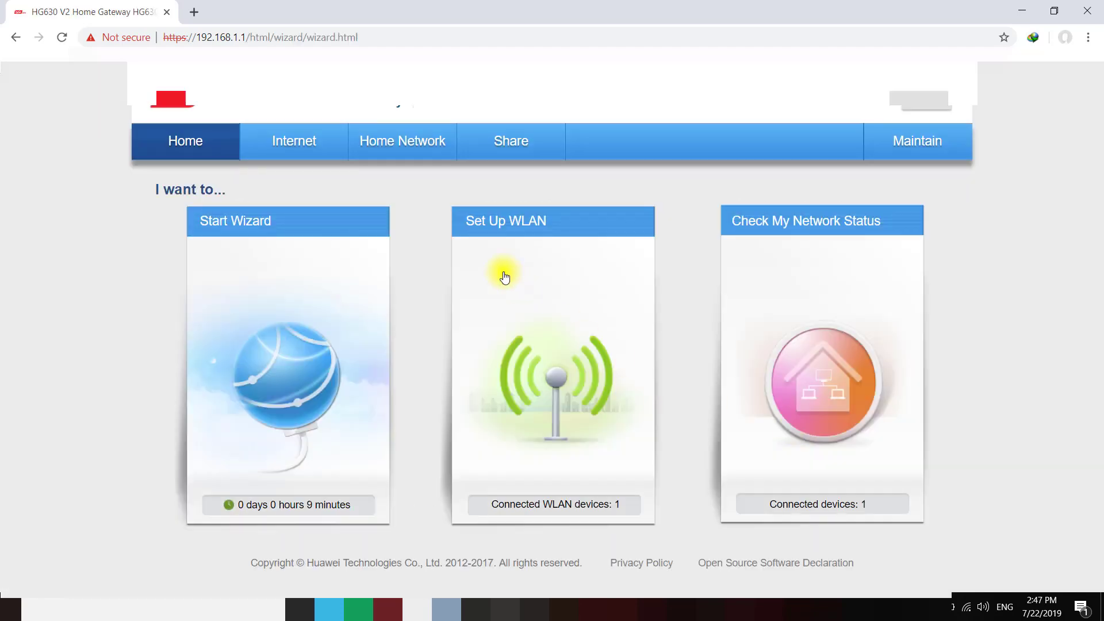
# Step: Go to Home Network > WLAN Settings and expand WLAN Encryption to review PATRICK's details
pyautogui.click(399, 148)
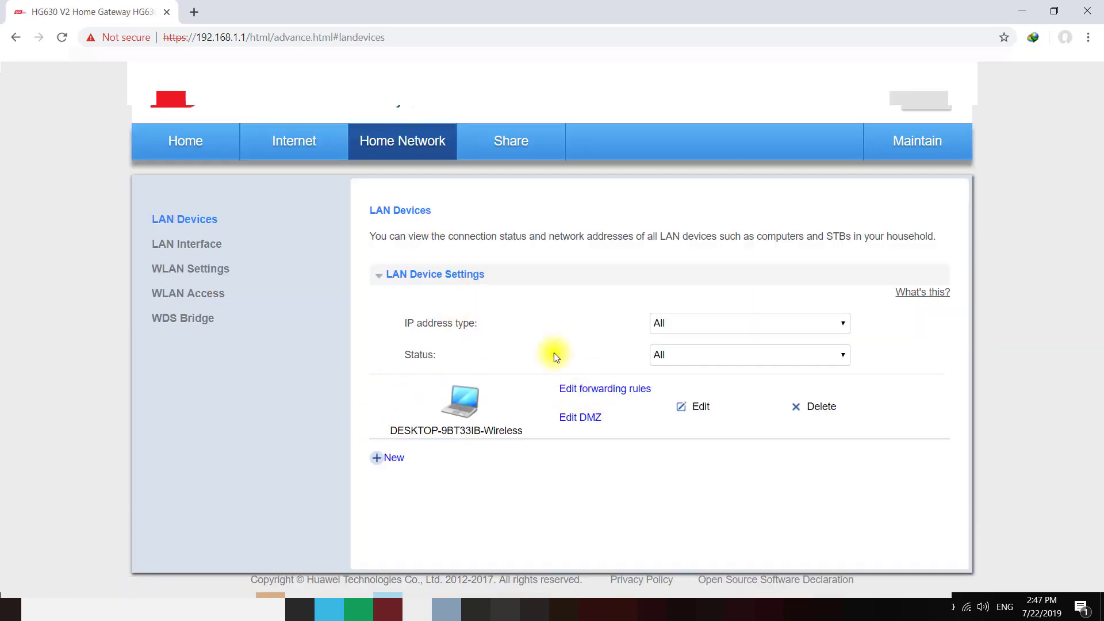
pyautogui.moveTo(476, 425)
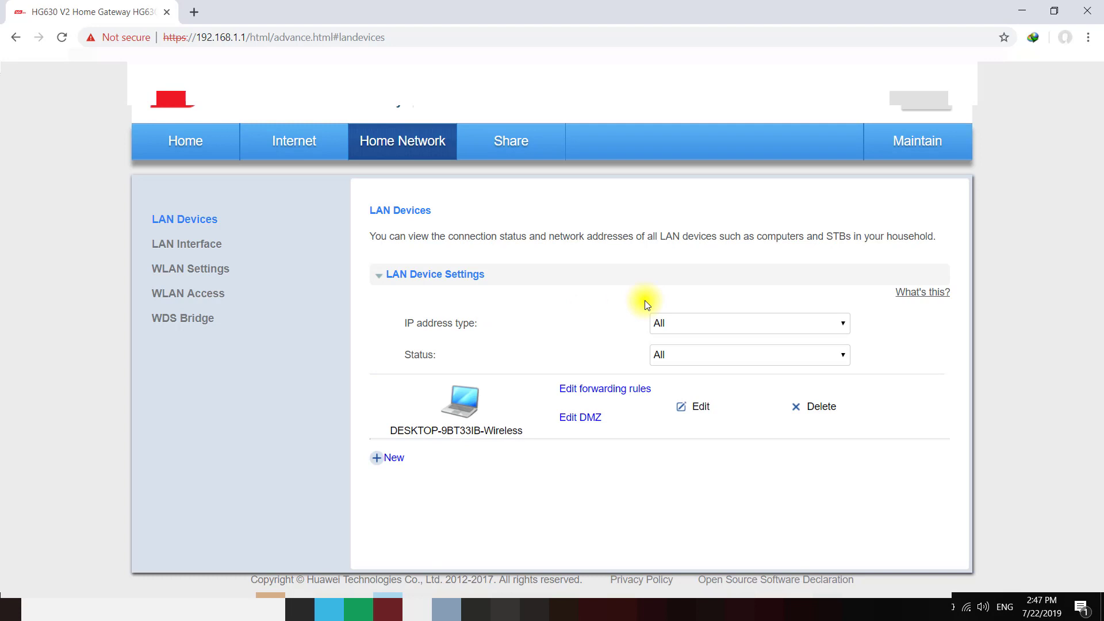
pyautogui.click(204, 275)
pyautogui.click(424, 395)
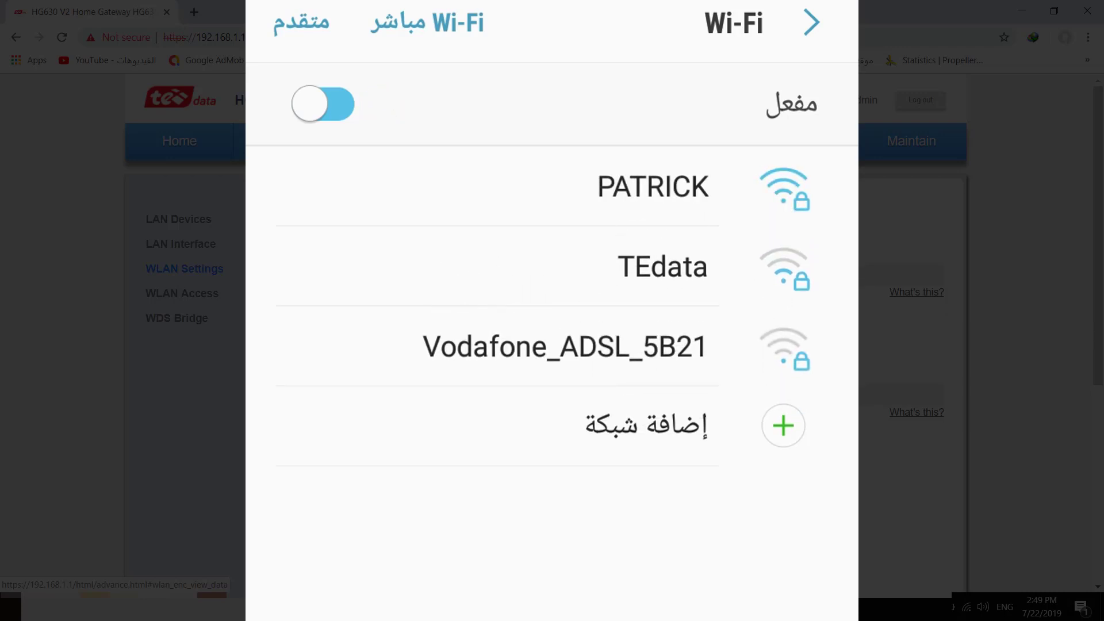
# Step: Join PATRICK on the phone by entering its new Wi-Fi password
pyautogui.click(653, 186)
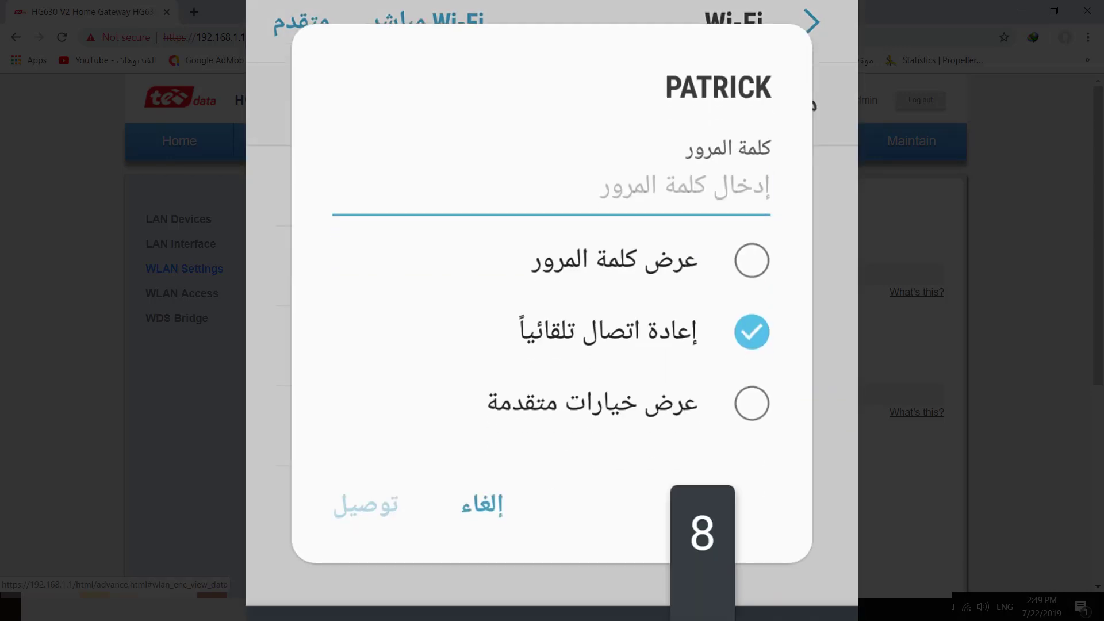
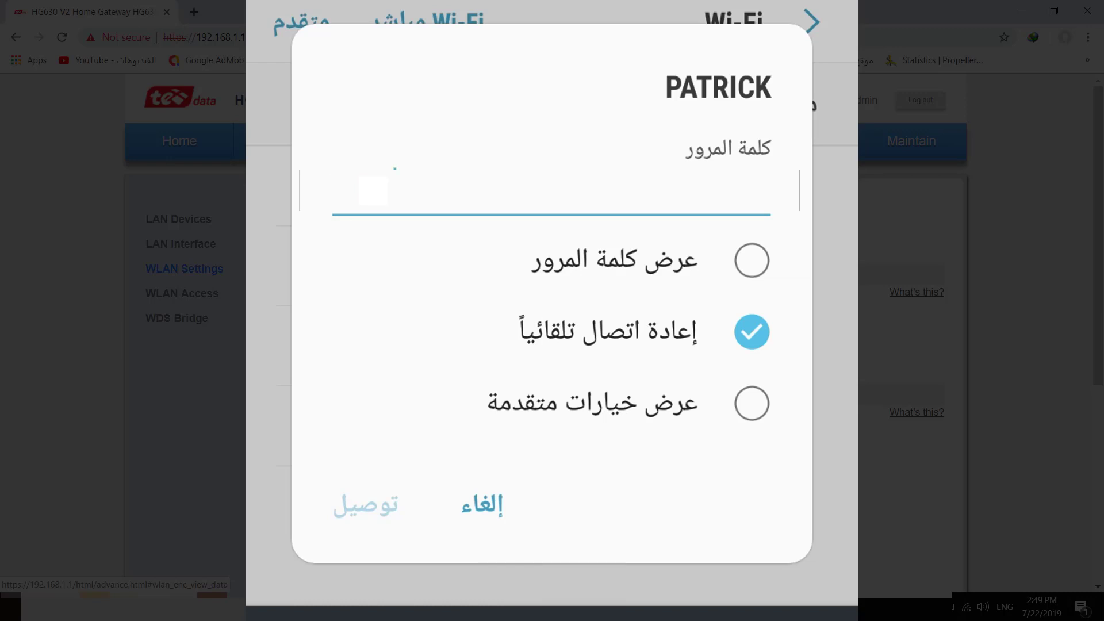
pyautogui.click(365, 505)
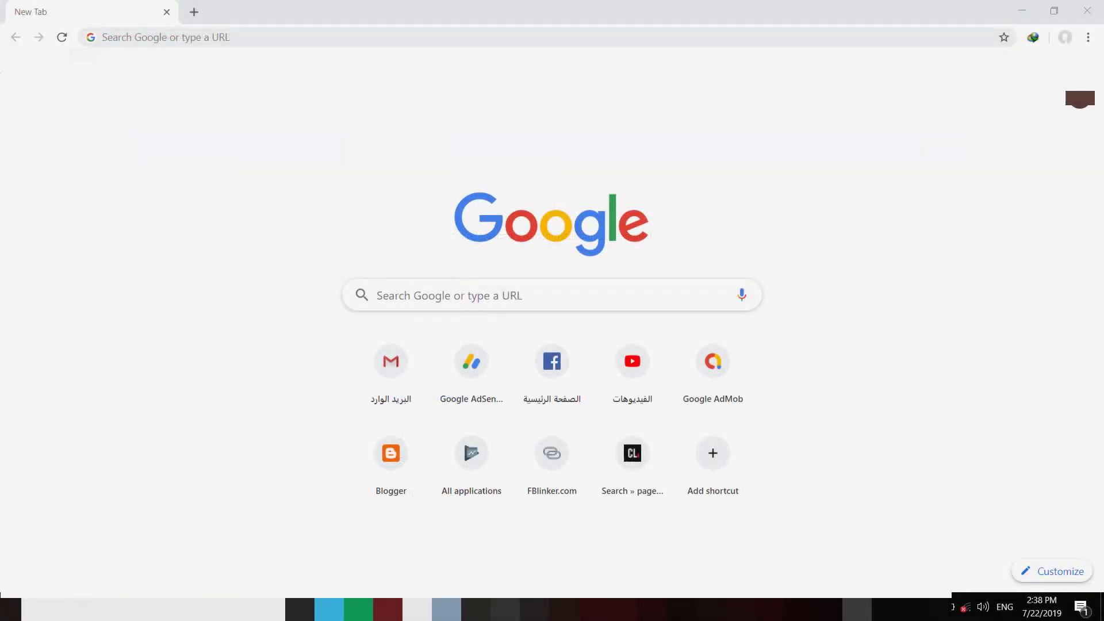
# Step: Turn on the PC's Wi-Fi and join TEdata369A39 with its security key
pyautogui.click(965, 607)
pyautogui.click(878, 568)
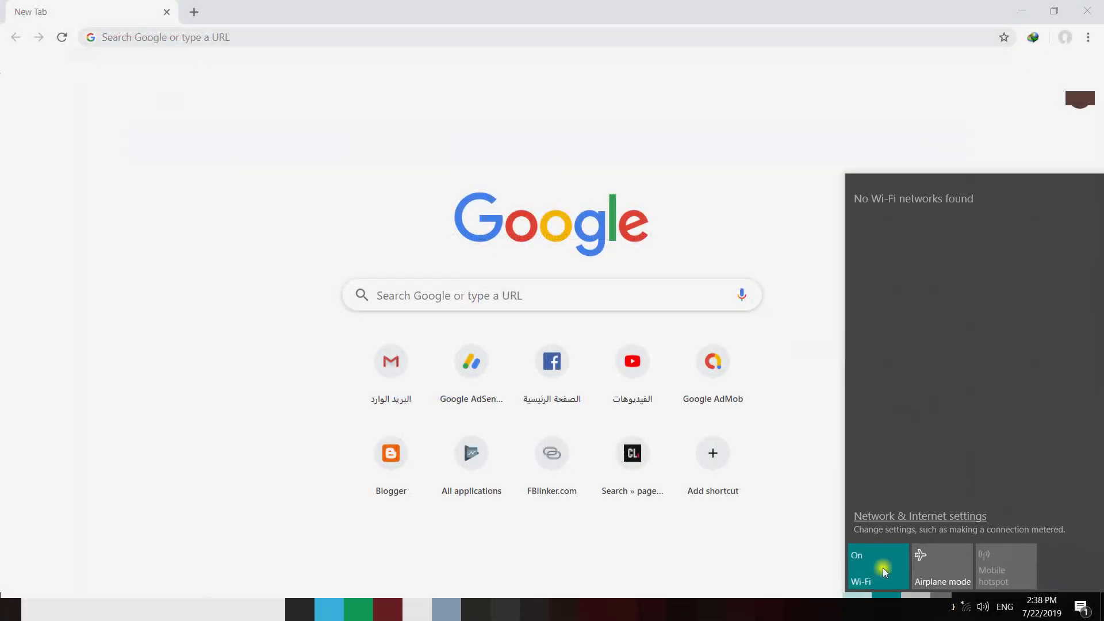
pyautogui.click(943, 202)
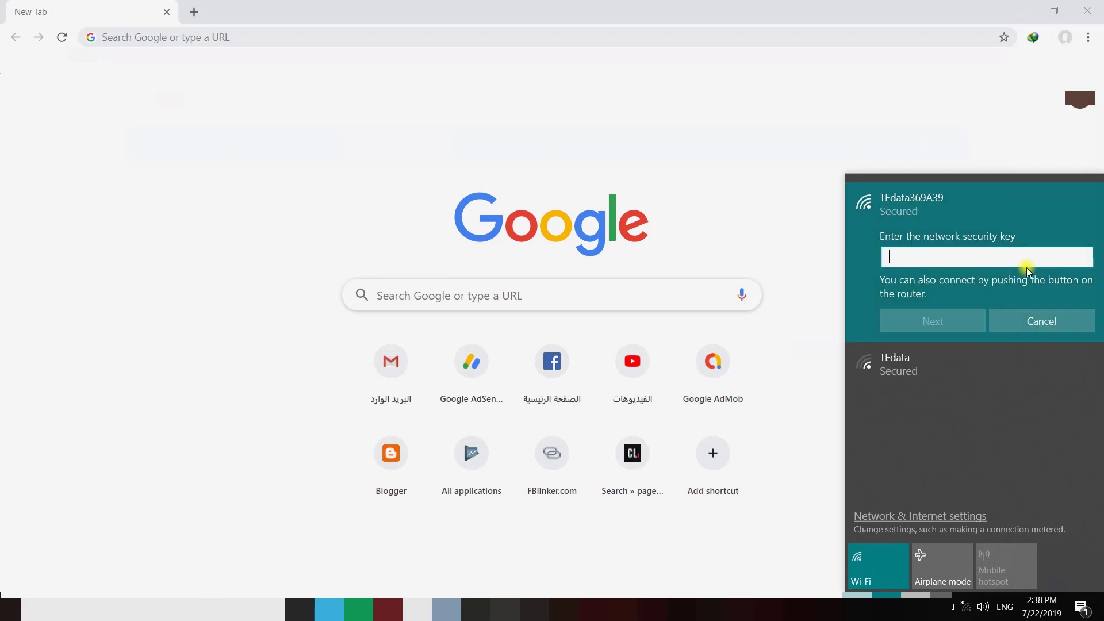
pyautogui.write('•••••••••')
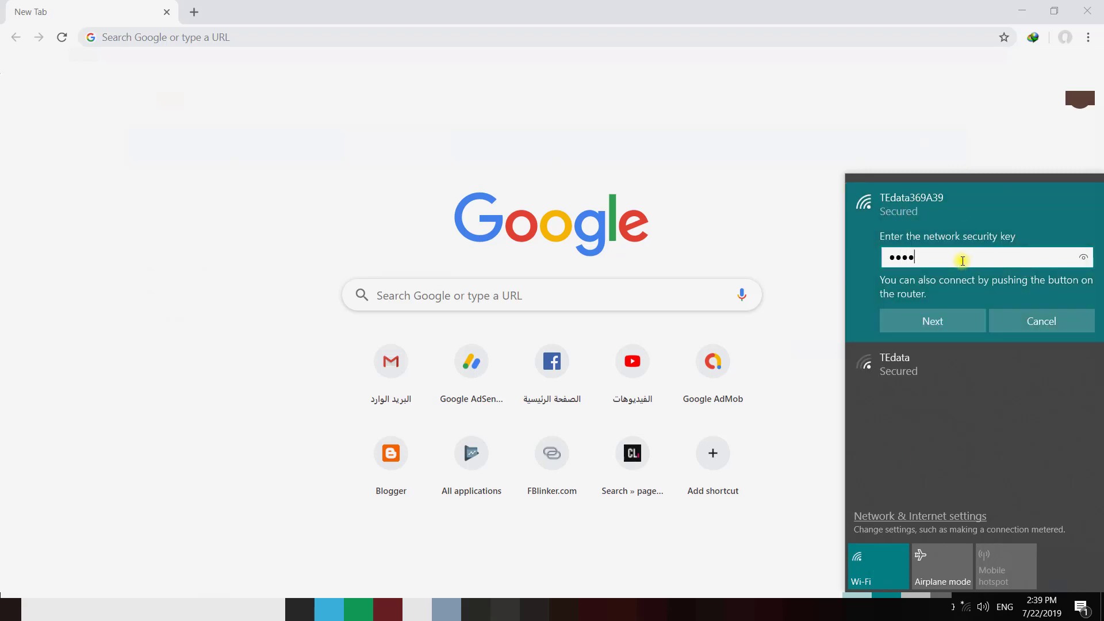
pyautogui.click(939, 320)
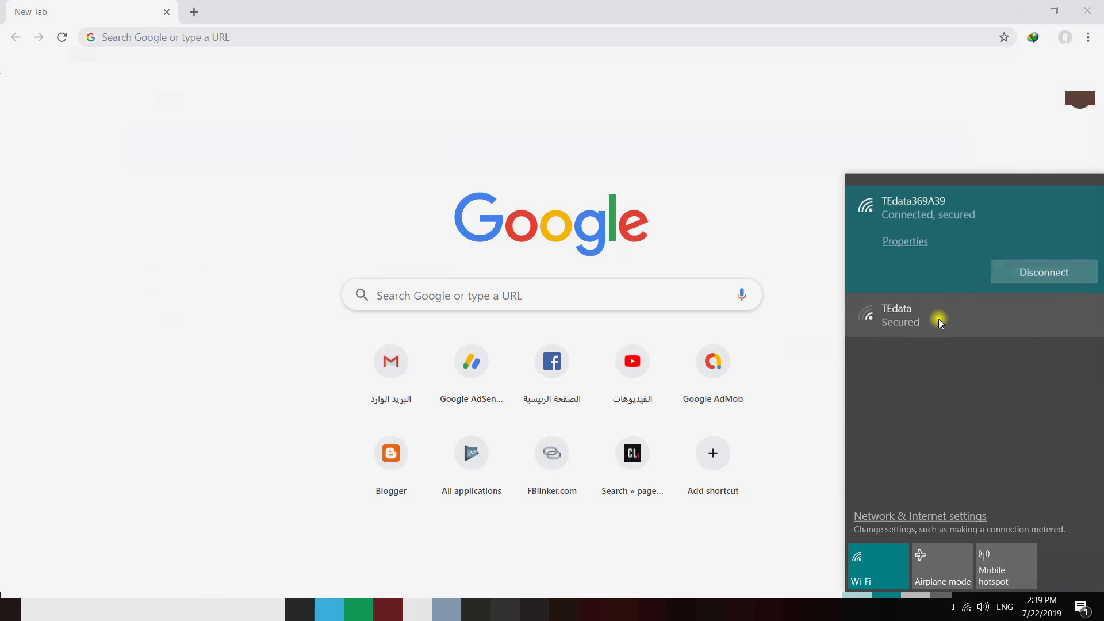
pyautogui.click(255, 107)
# Step: Load 192.168.1.1 and log in to the router as admin with the account password
pyautogui.click(243, 36)
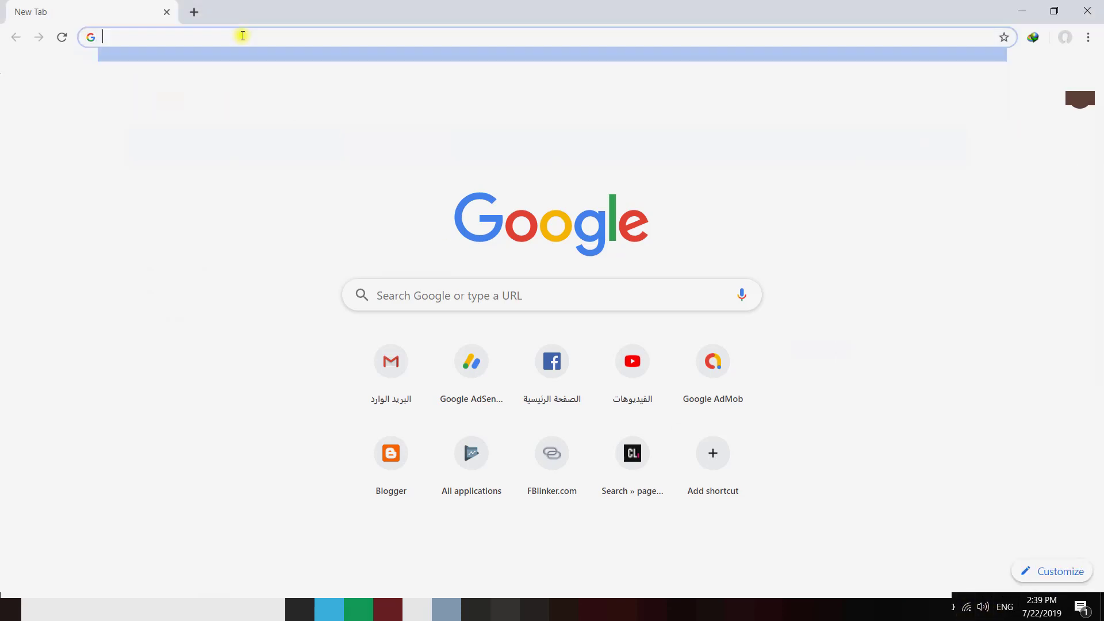
pyautogui.write('192.168.1.1')
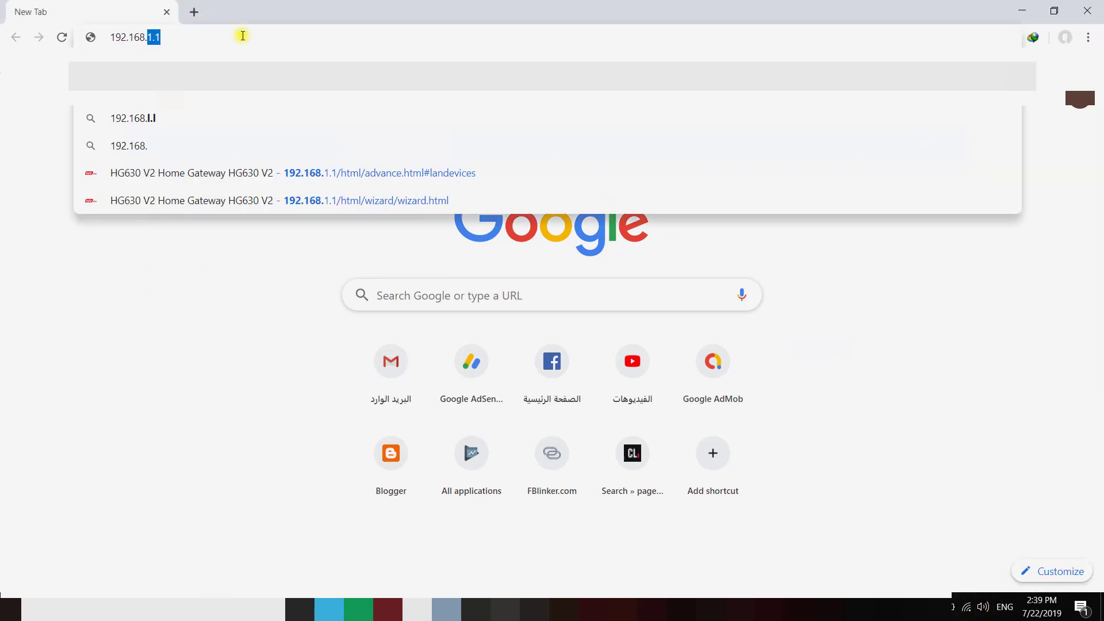
pyautogui.press('Return')
pyautogui.click(518, 278)
pyautogui.write('admin')
pyautogui.click(522, 294)
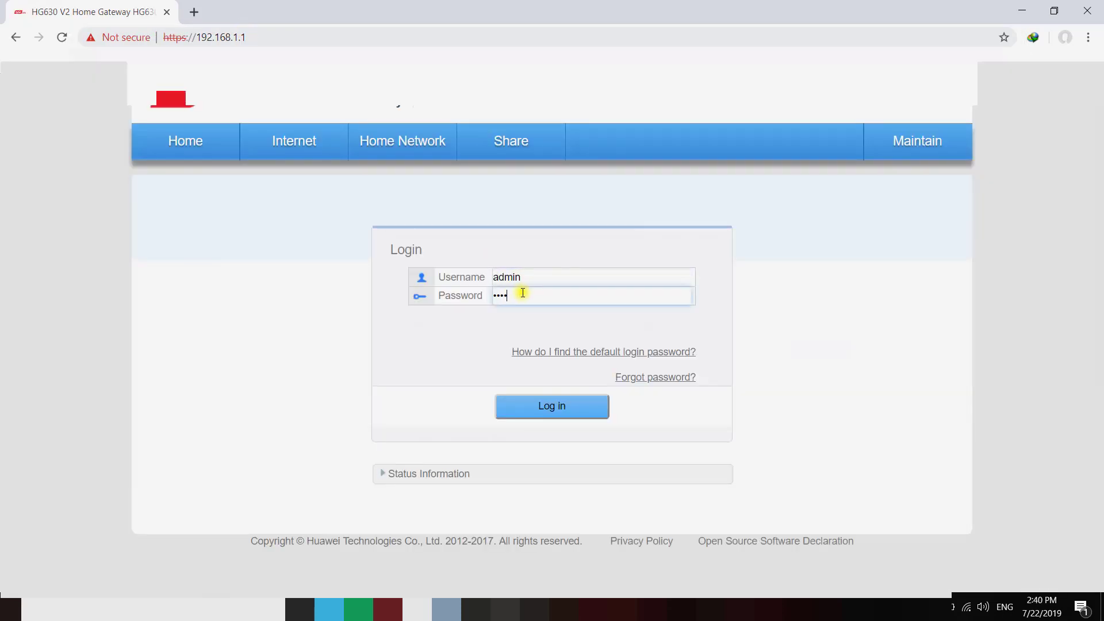
pyautogui.click(552, 406)
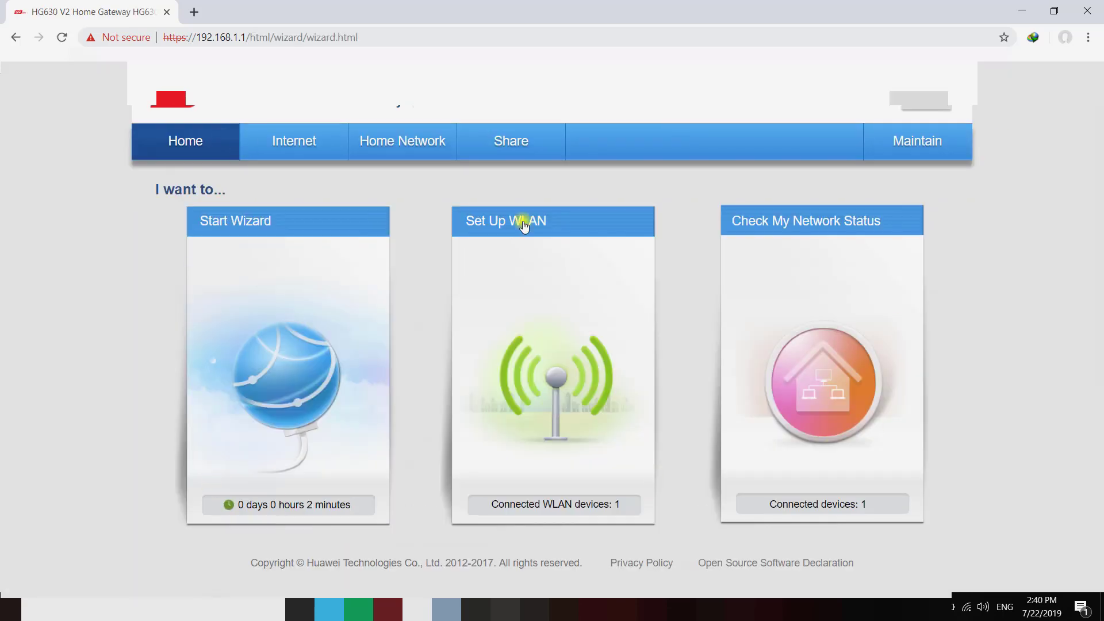
# Step: In Set Up WLAN, change the SSID to PATRICK, enter a new password, and save
pyautogui.click(511, 227)
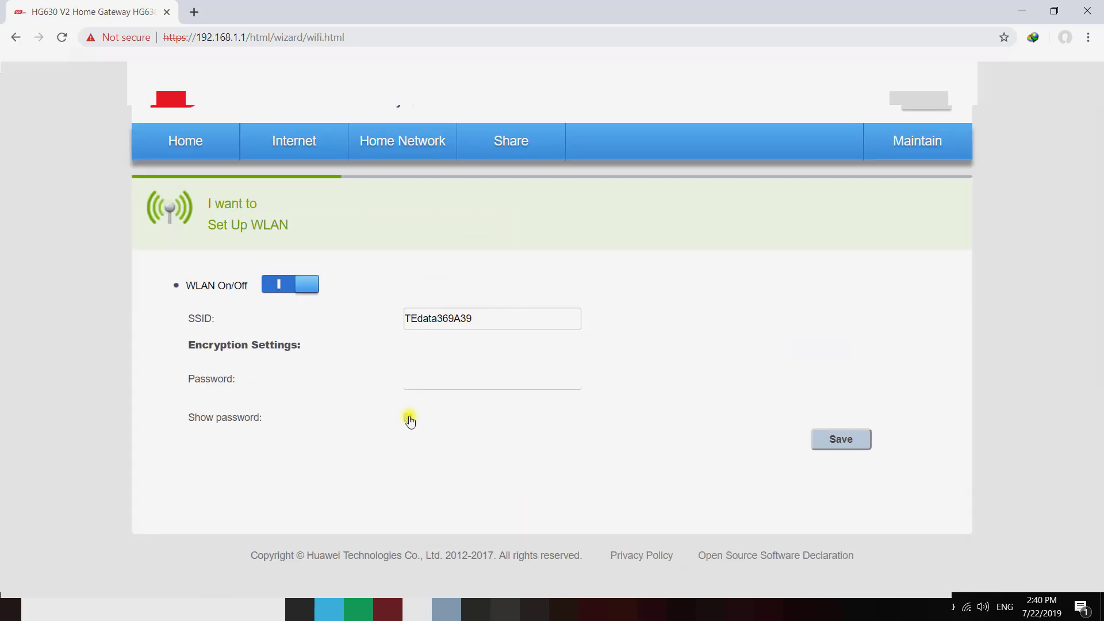
pyautogui.doubleClick(446, 319)
pyautogui.write('PA')
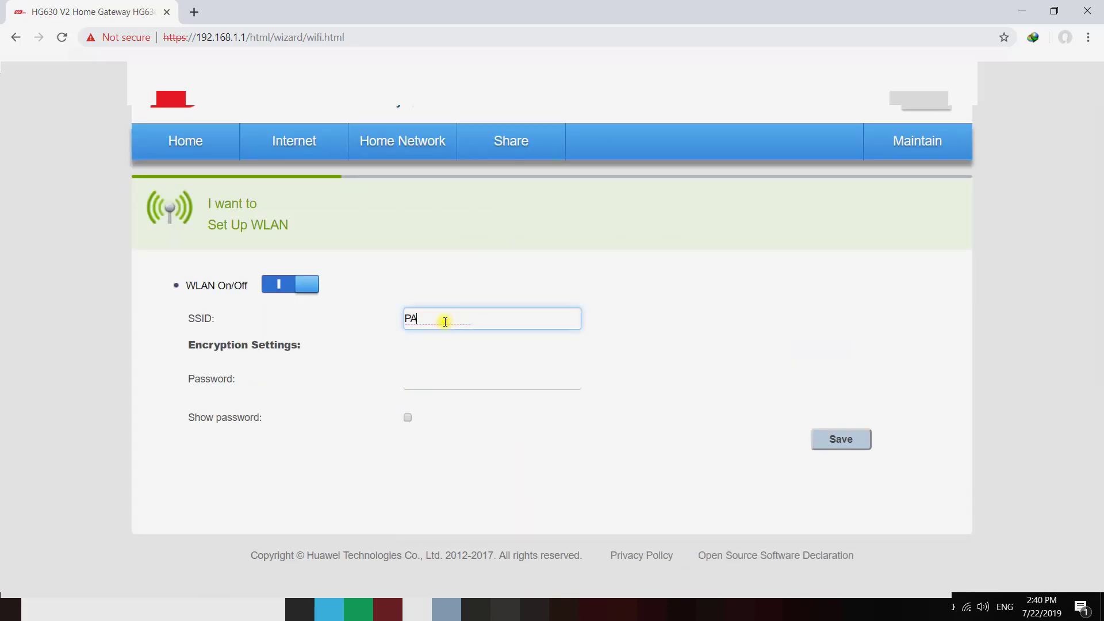
pyautogui.write('TRICK')
pyautogui.press('Tab')
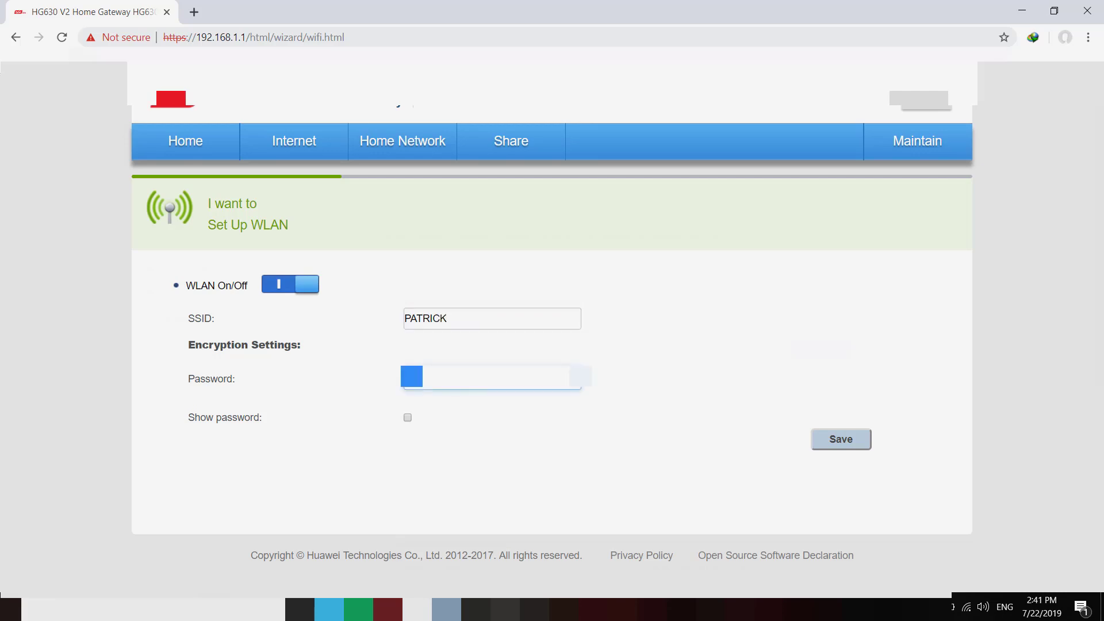
pyautogui.write('********')
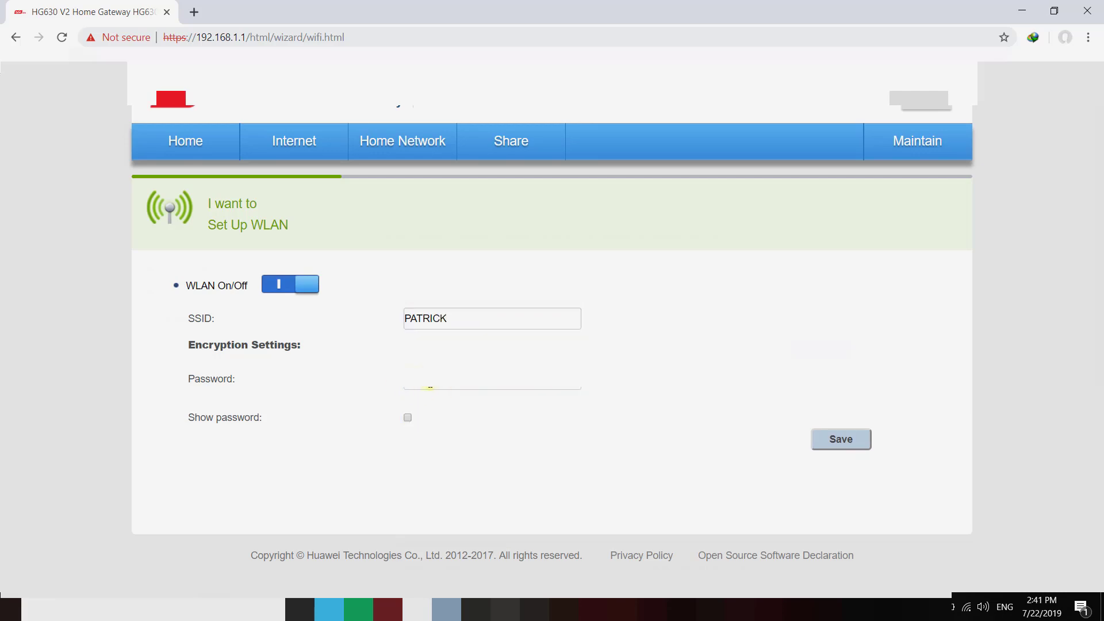
pyautogui.click(841, 439)
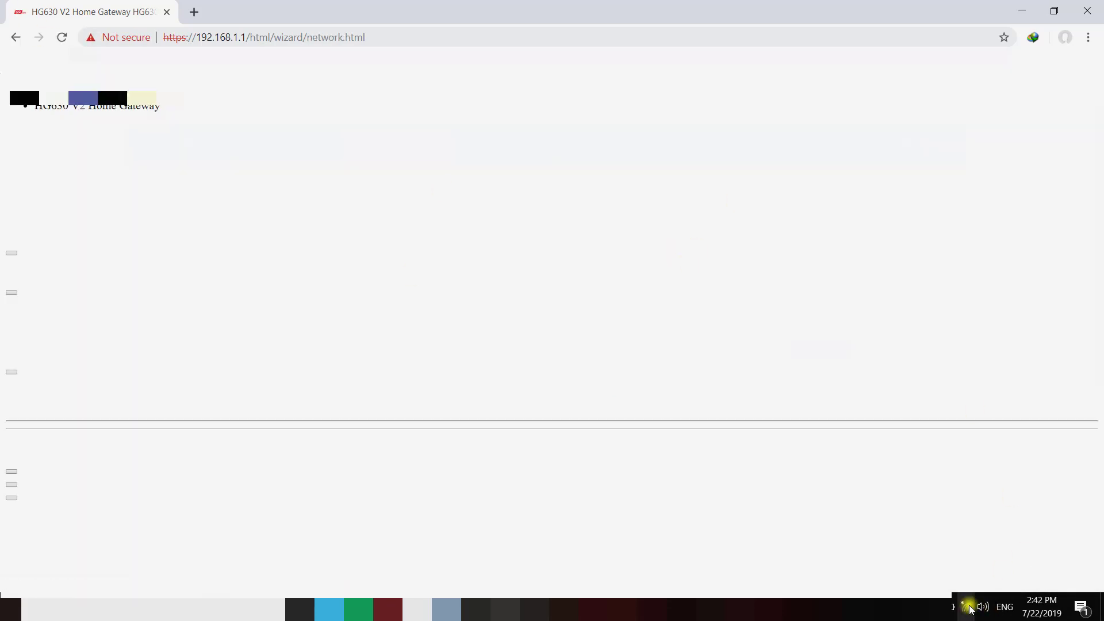
# Step: Join the PC to PATRICK with its new security key, then select the router's username field
pyautogui.click(966, 607)
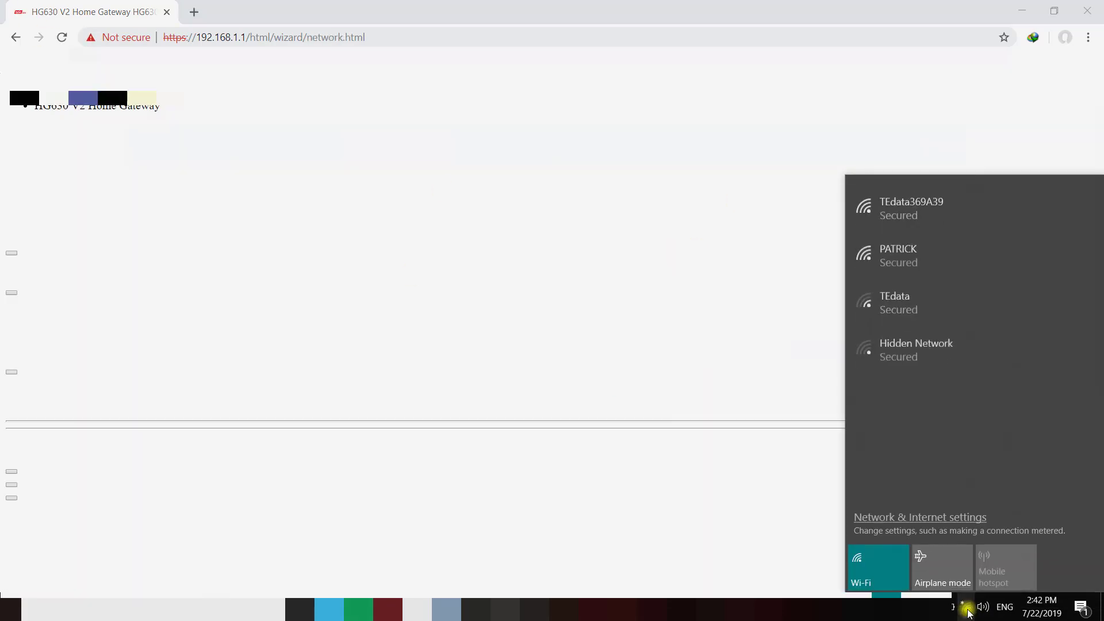
pyautogui.click(905, 250)
pyautogui.click(1010, 314)
pyautogui.write('**********')
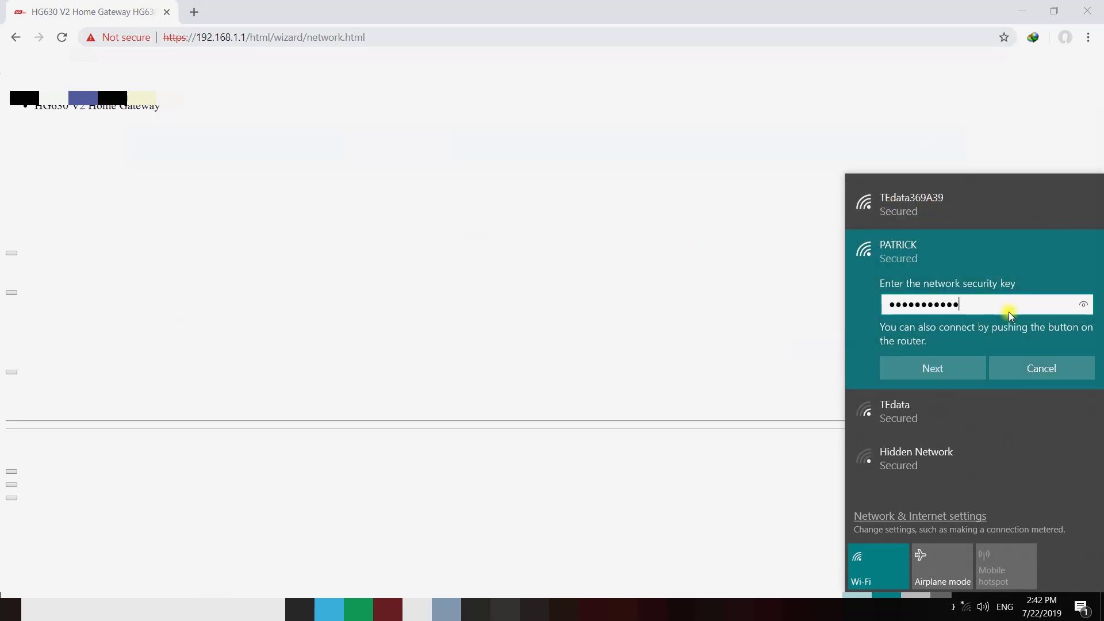
pyautogui.write('**')
pyautogui.click(953, 367)
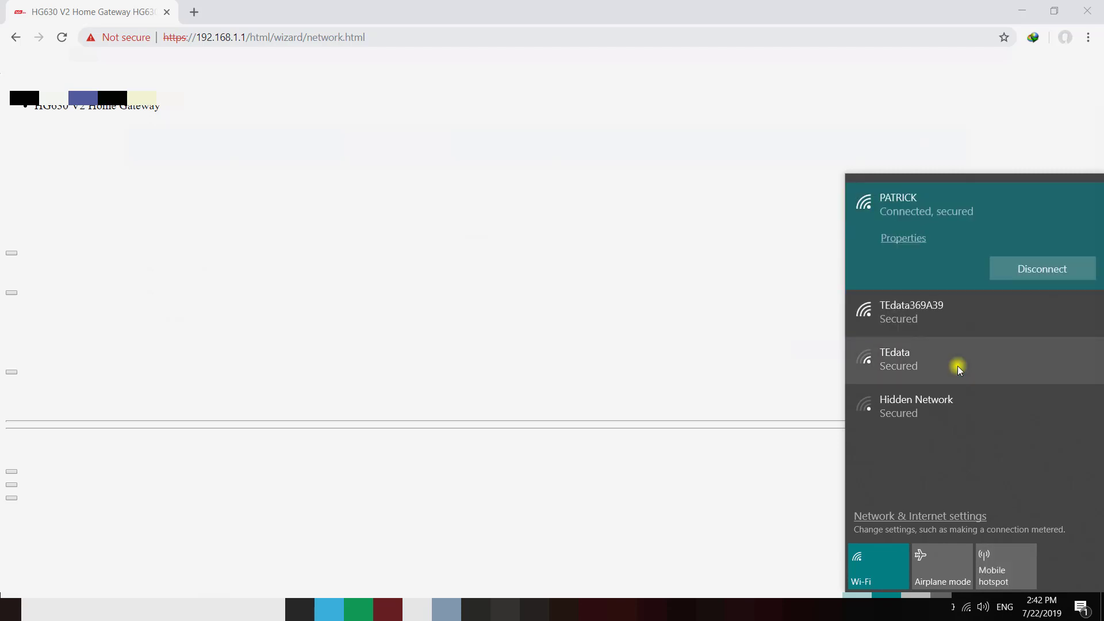
pyautogui.click(345, 248)
pyautogui.click(552, 275)
# Step: Log back in as admin and open Home Network's WLAN Settings page
pyautogui.write('admin')
pyautogui.click(554, 298)
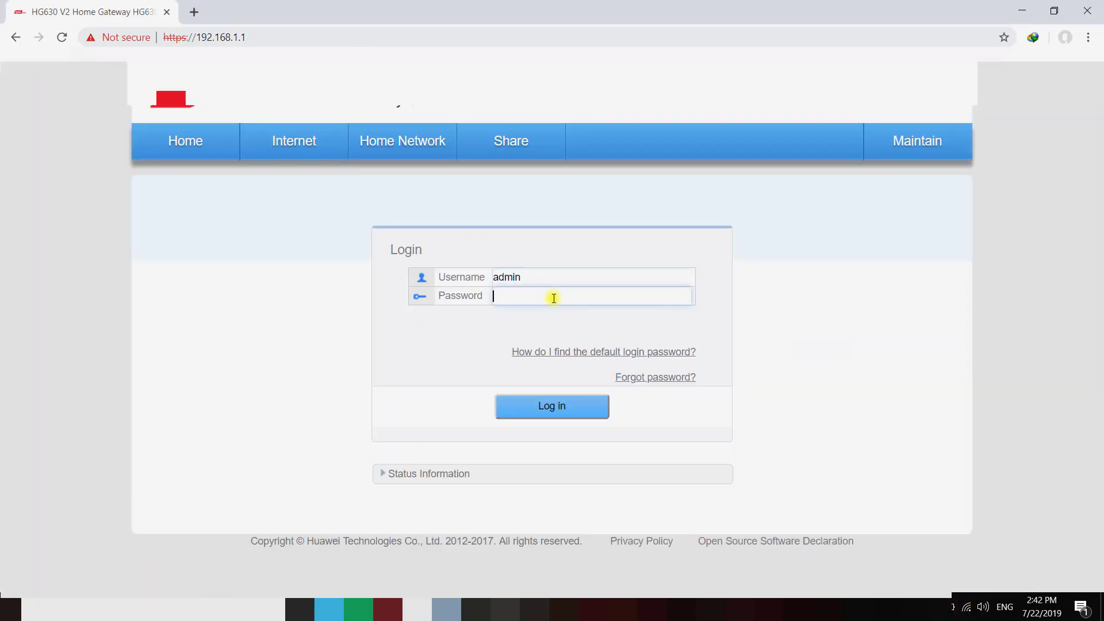
pyautogui.click(556, 406)
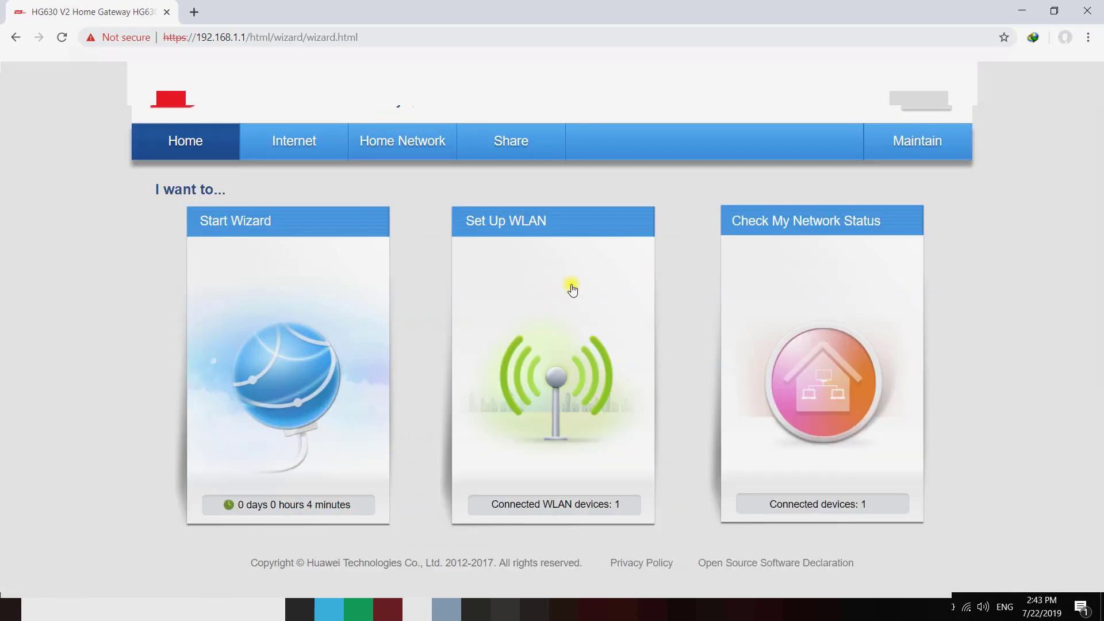
pyautogui.click(395, 141)
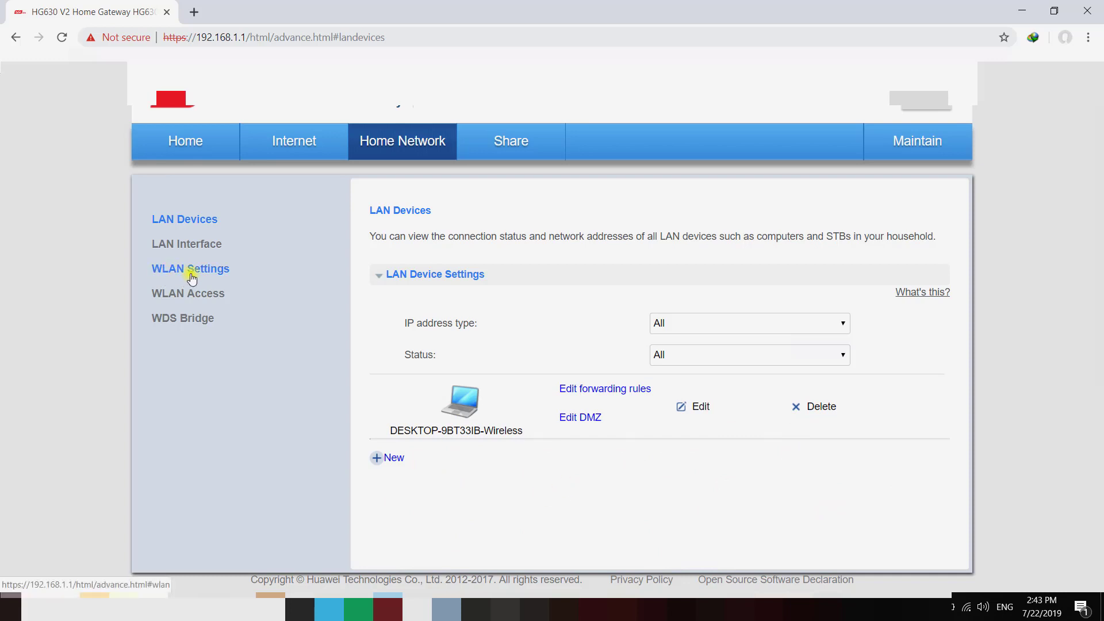
pyautogui.click(203, 269)
# Step: Under WLAN Encryption, keep maximum clients at 32, tick Hide broadcast, and save
pyautogui.click(412, 397)
pyautogui.scroll(-5, 562, 390)
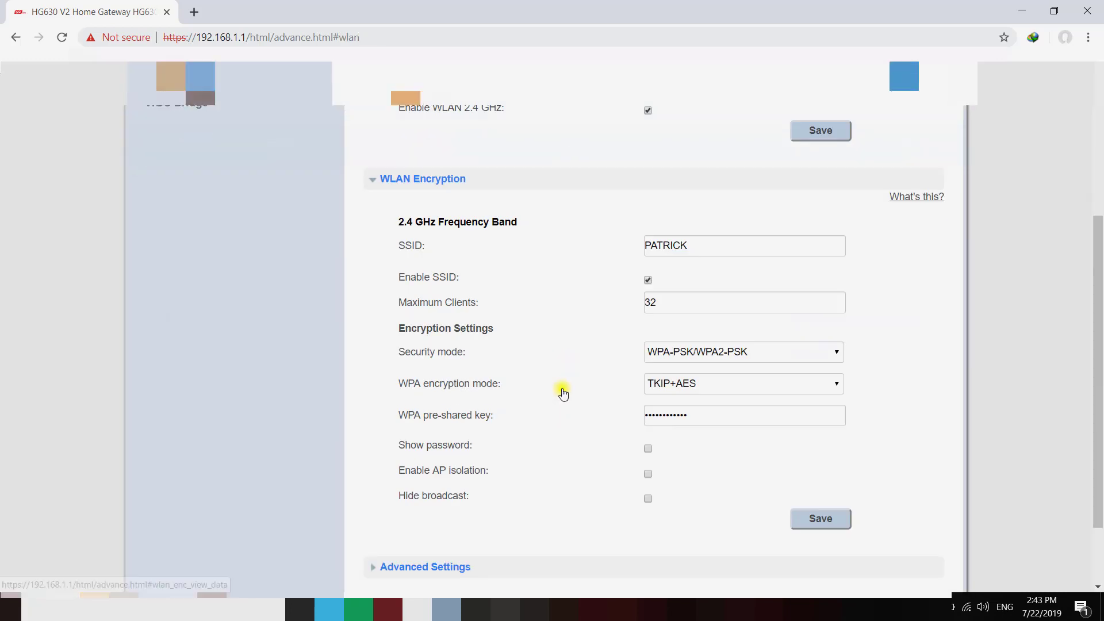
pyautogui.click(667, 235)
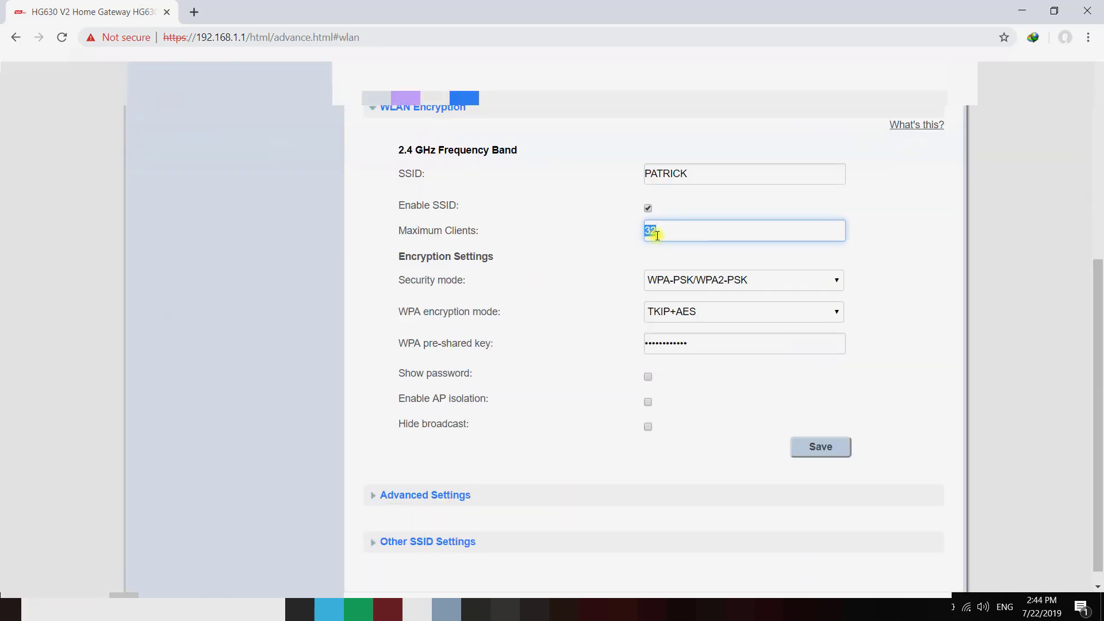
pyautogui.moveTo(671, 229); pyautogui.dragTo(636, 238)
pyautogui.click(636, 238)
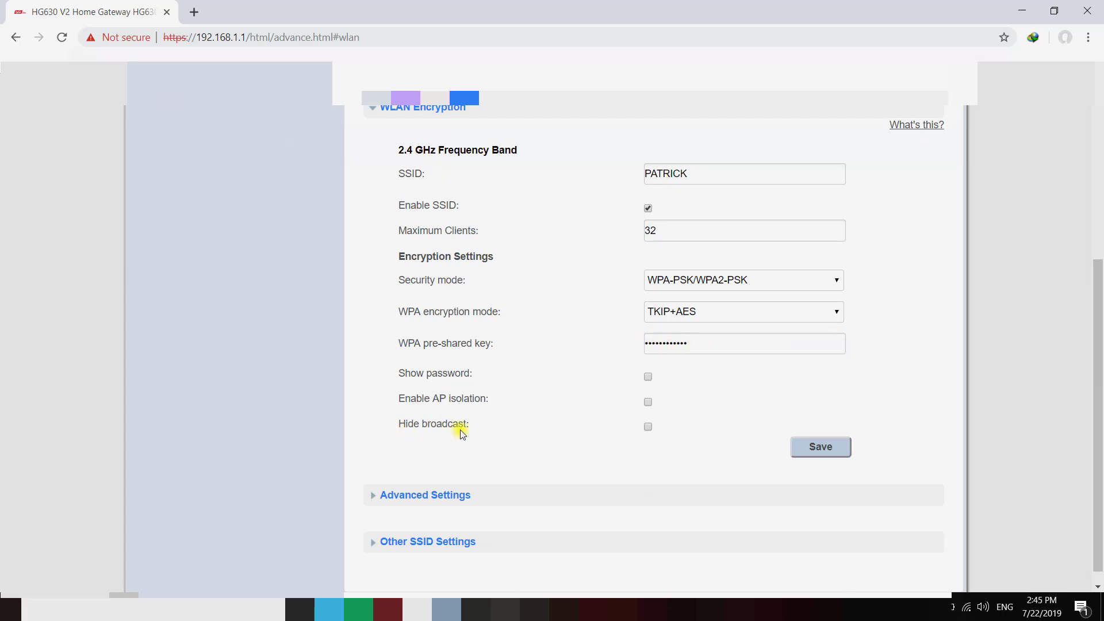
pyautogui.click(648, 426)
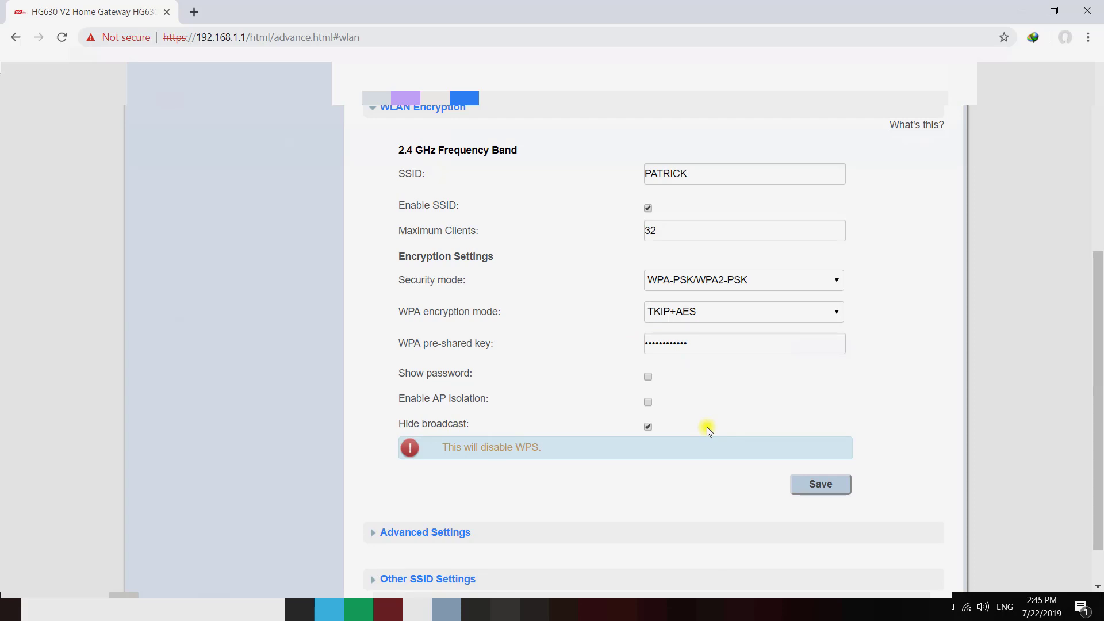
pyautogui.click(820, 484)
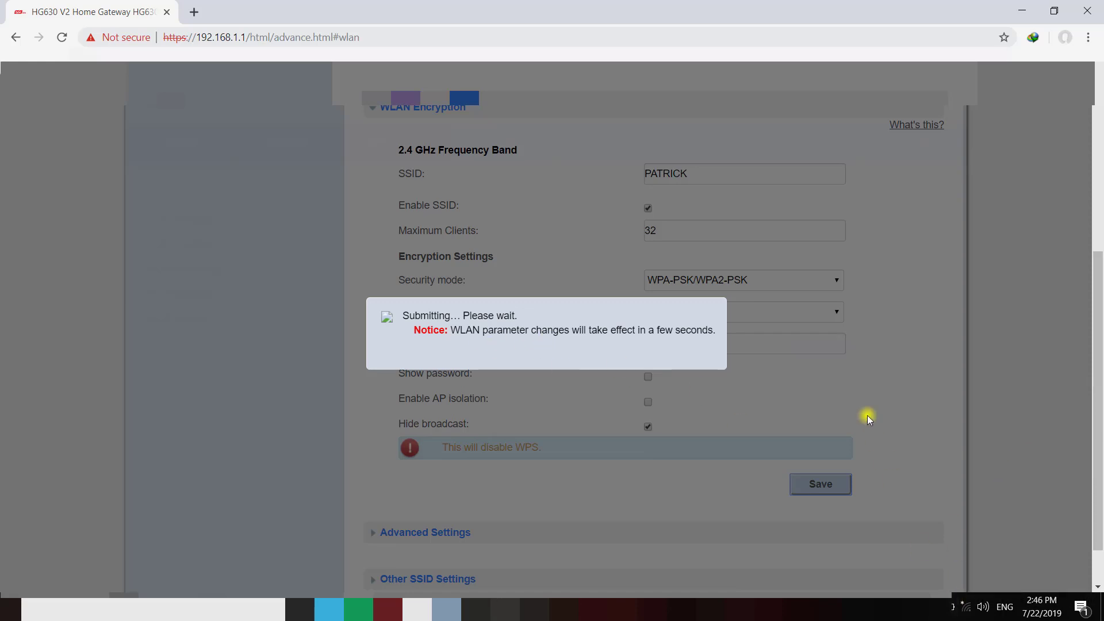
# Step: Join the PC to the hidden network PATRICK with its security key, allowing discovery
pyautogui.click(966, 607)
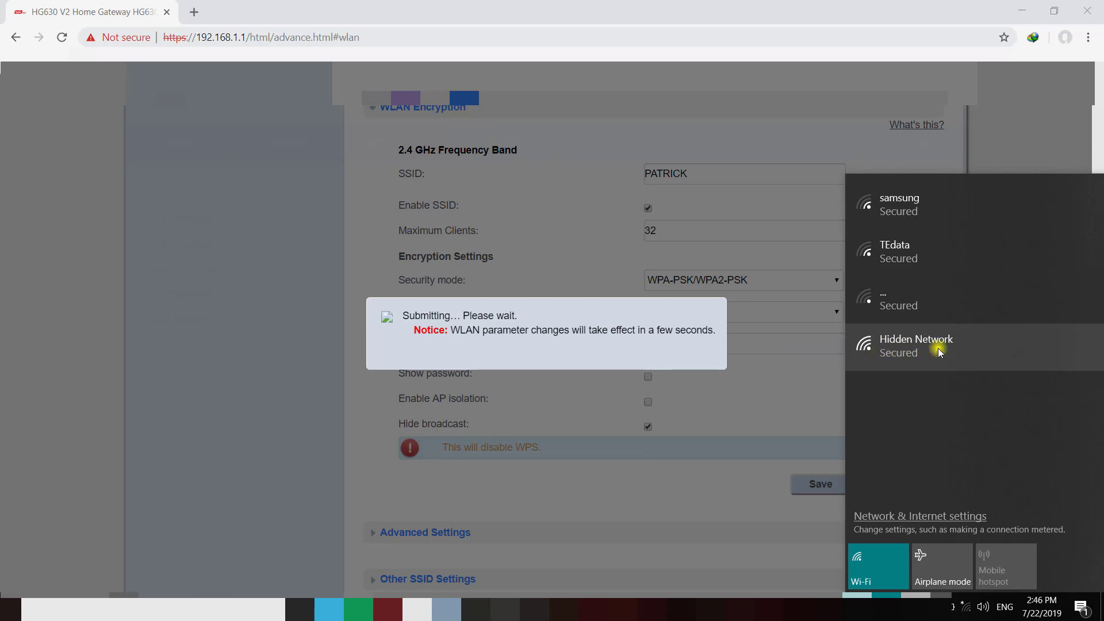
pyautogui.click(916, 345)
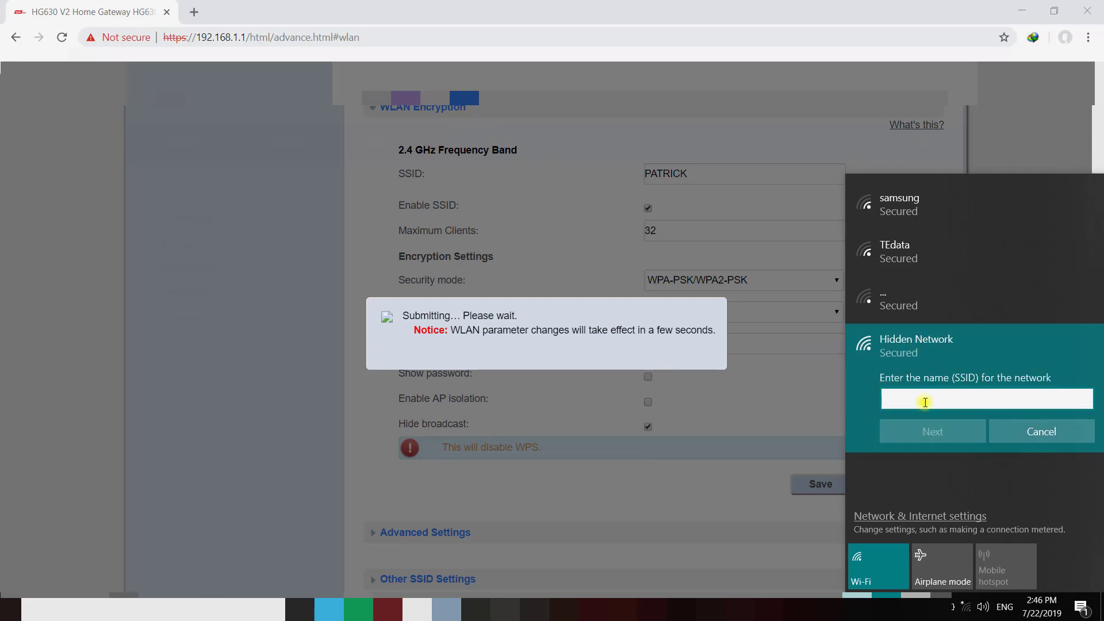
pyautogui.write('PATRICK')
pyautogui.click(936, 435)
pyautogui.write('***********')
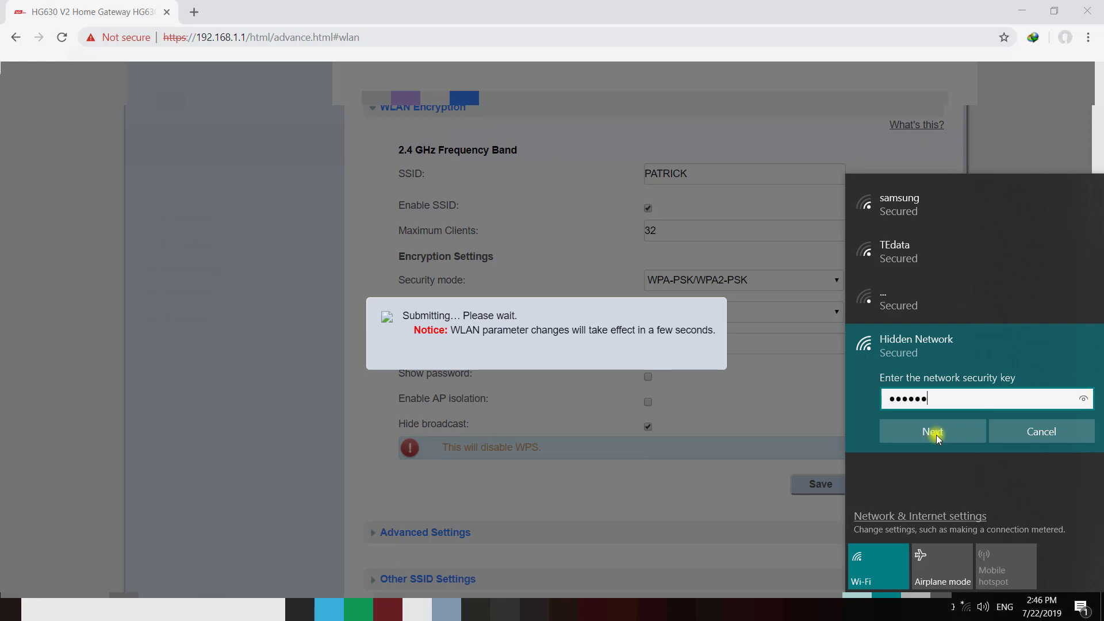
pyautogui.click(936, 434)
pyautogui.click(939, 471)
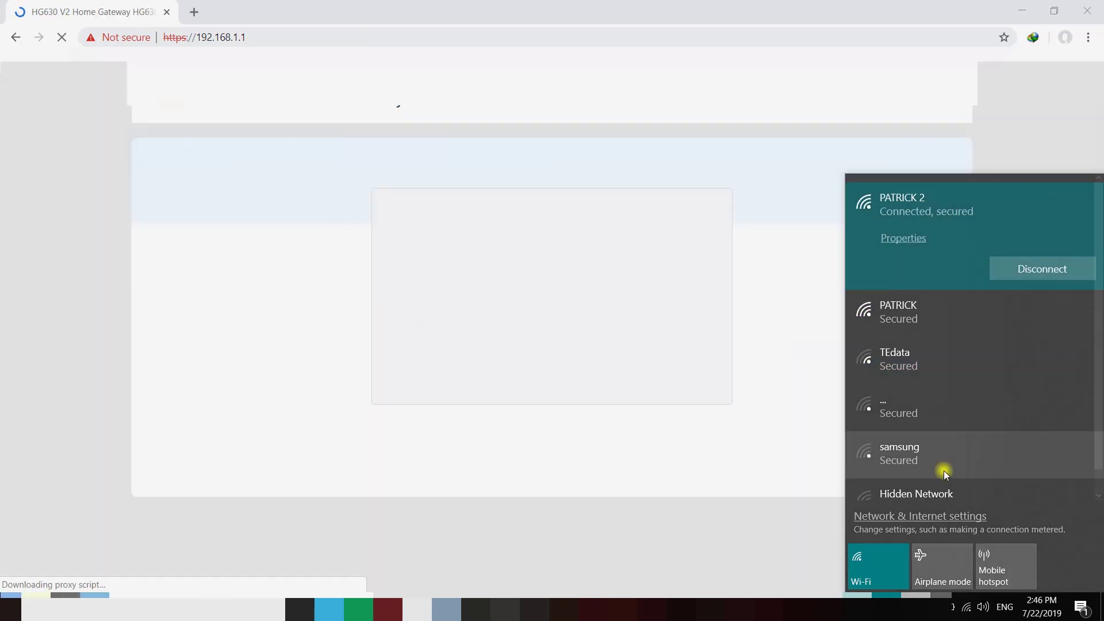
# Step: Log back in as admin and expand WLAN Settings' encryption section to confirm Hide broadcast
pyautogui.click(571, 249)
pyautogui.click(510, 281)
pyautogui.write('admin')
pyautogui.click(521, 295)
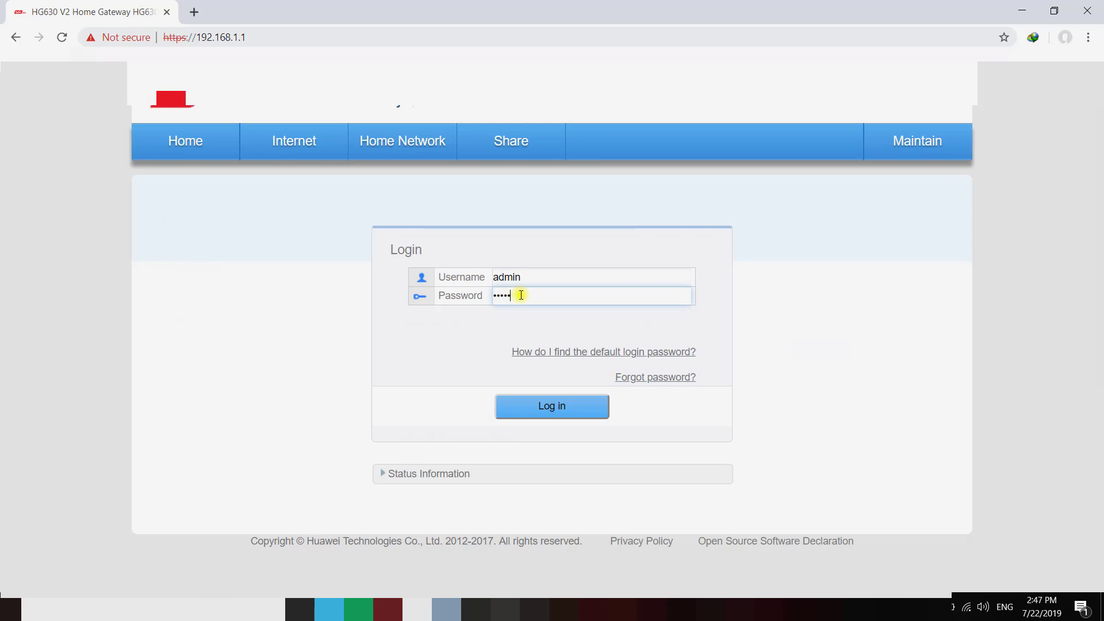
pyautogui.click(552, 406)
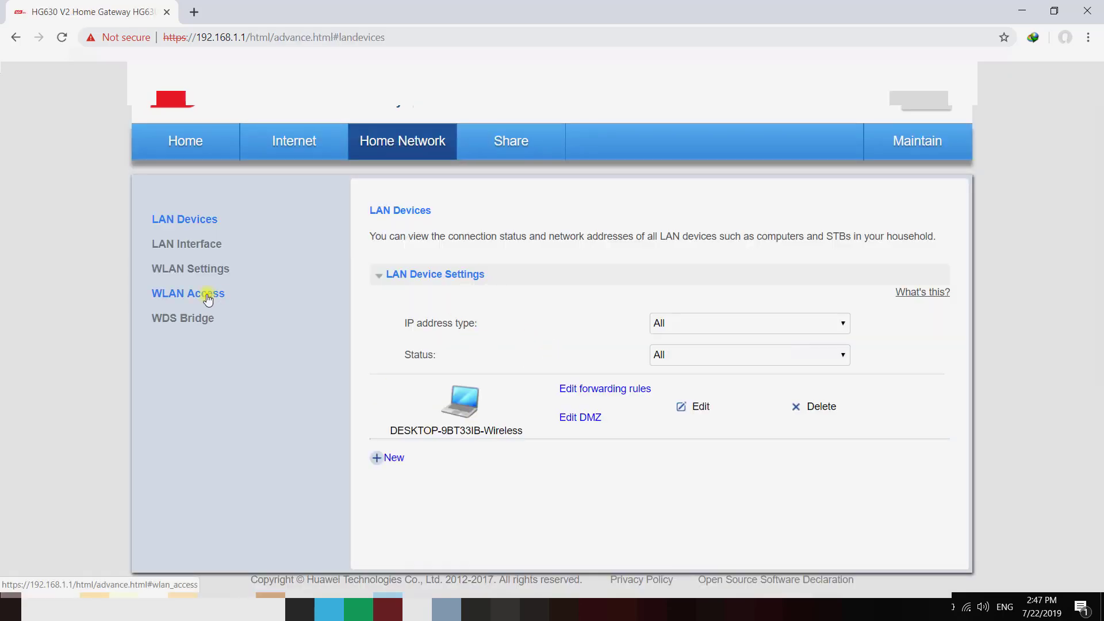
pyautogui.click(195, 269)
pyautogui.click(427, 394)
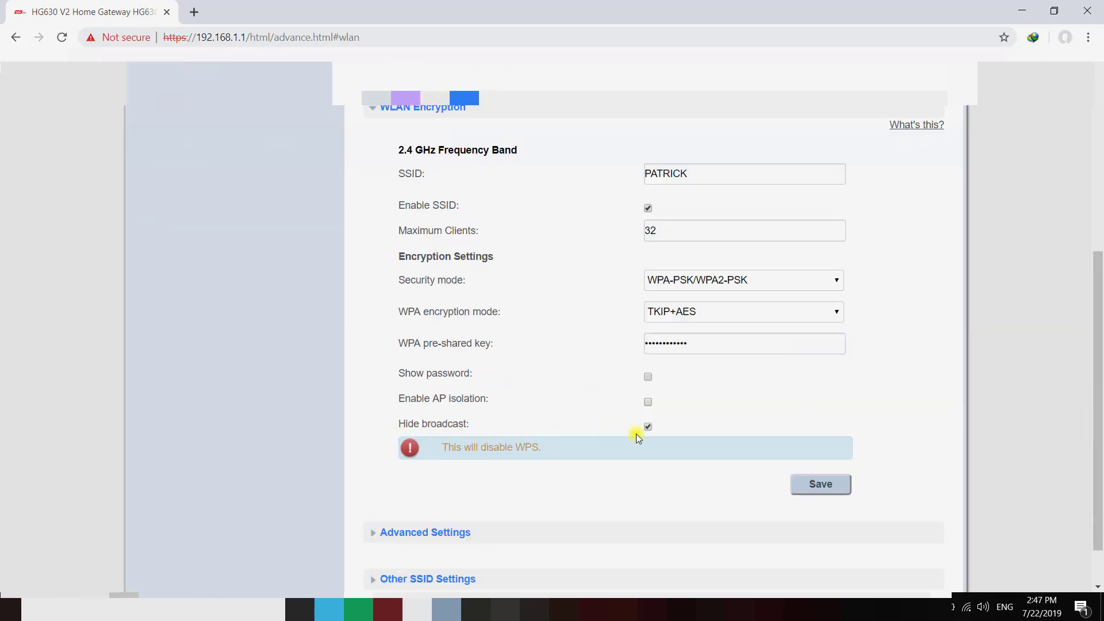